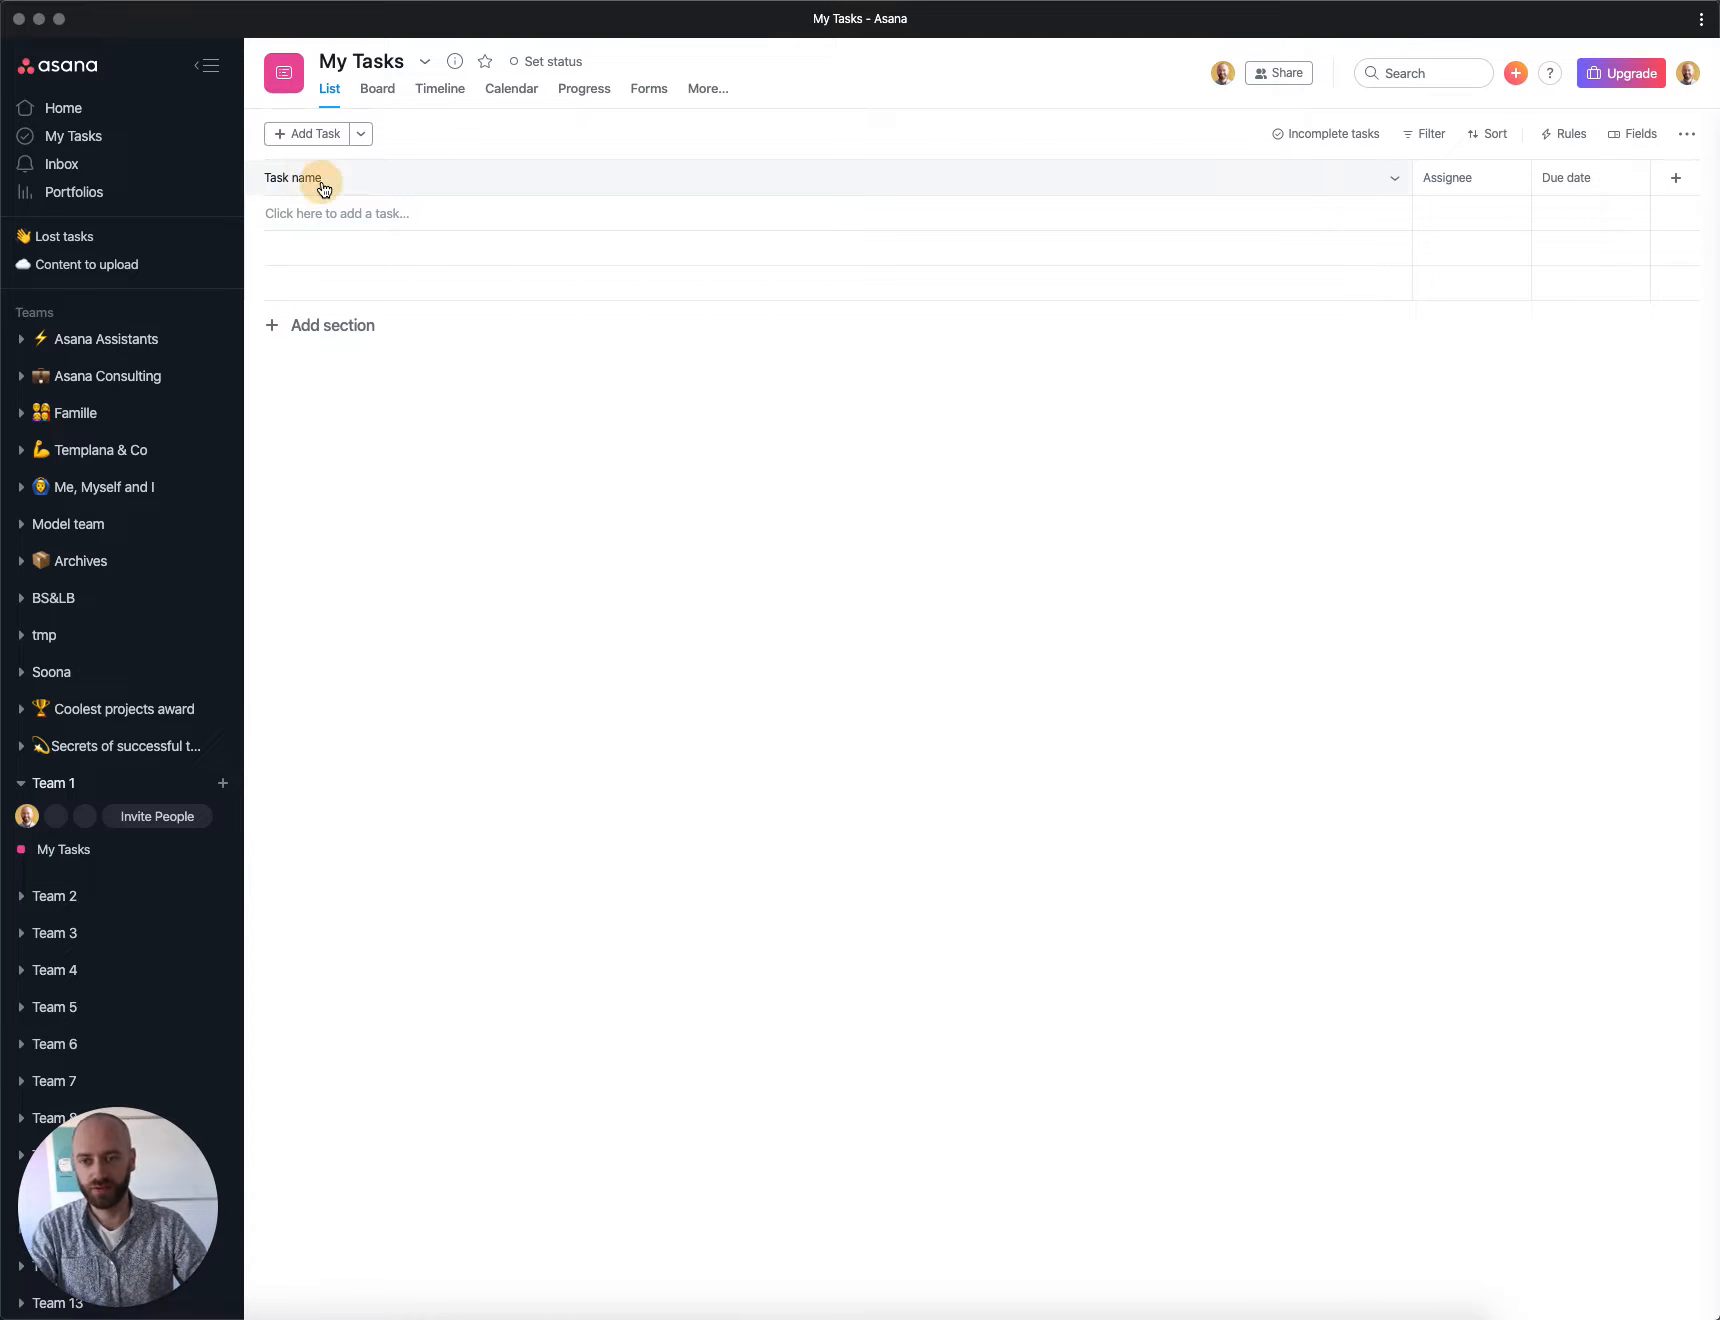
# Step: Create a new task named Tesla in My Tasks and open its details pane
pyautogui.click(321, 210)
pyautogui.write('Tesla')
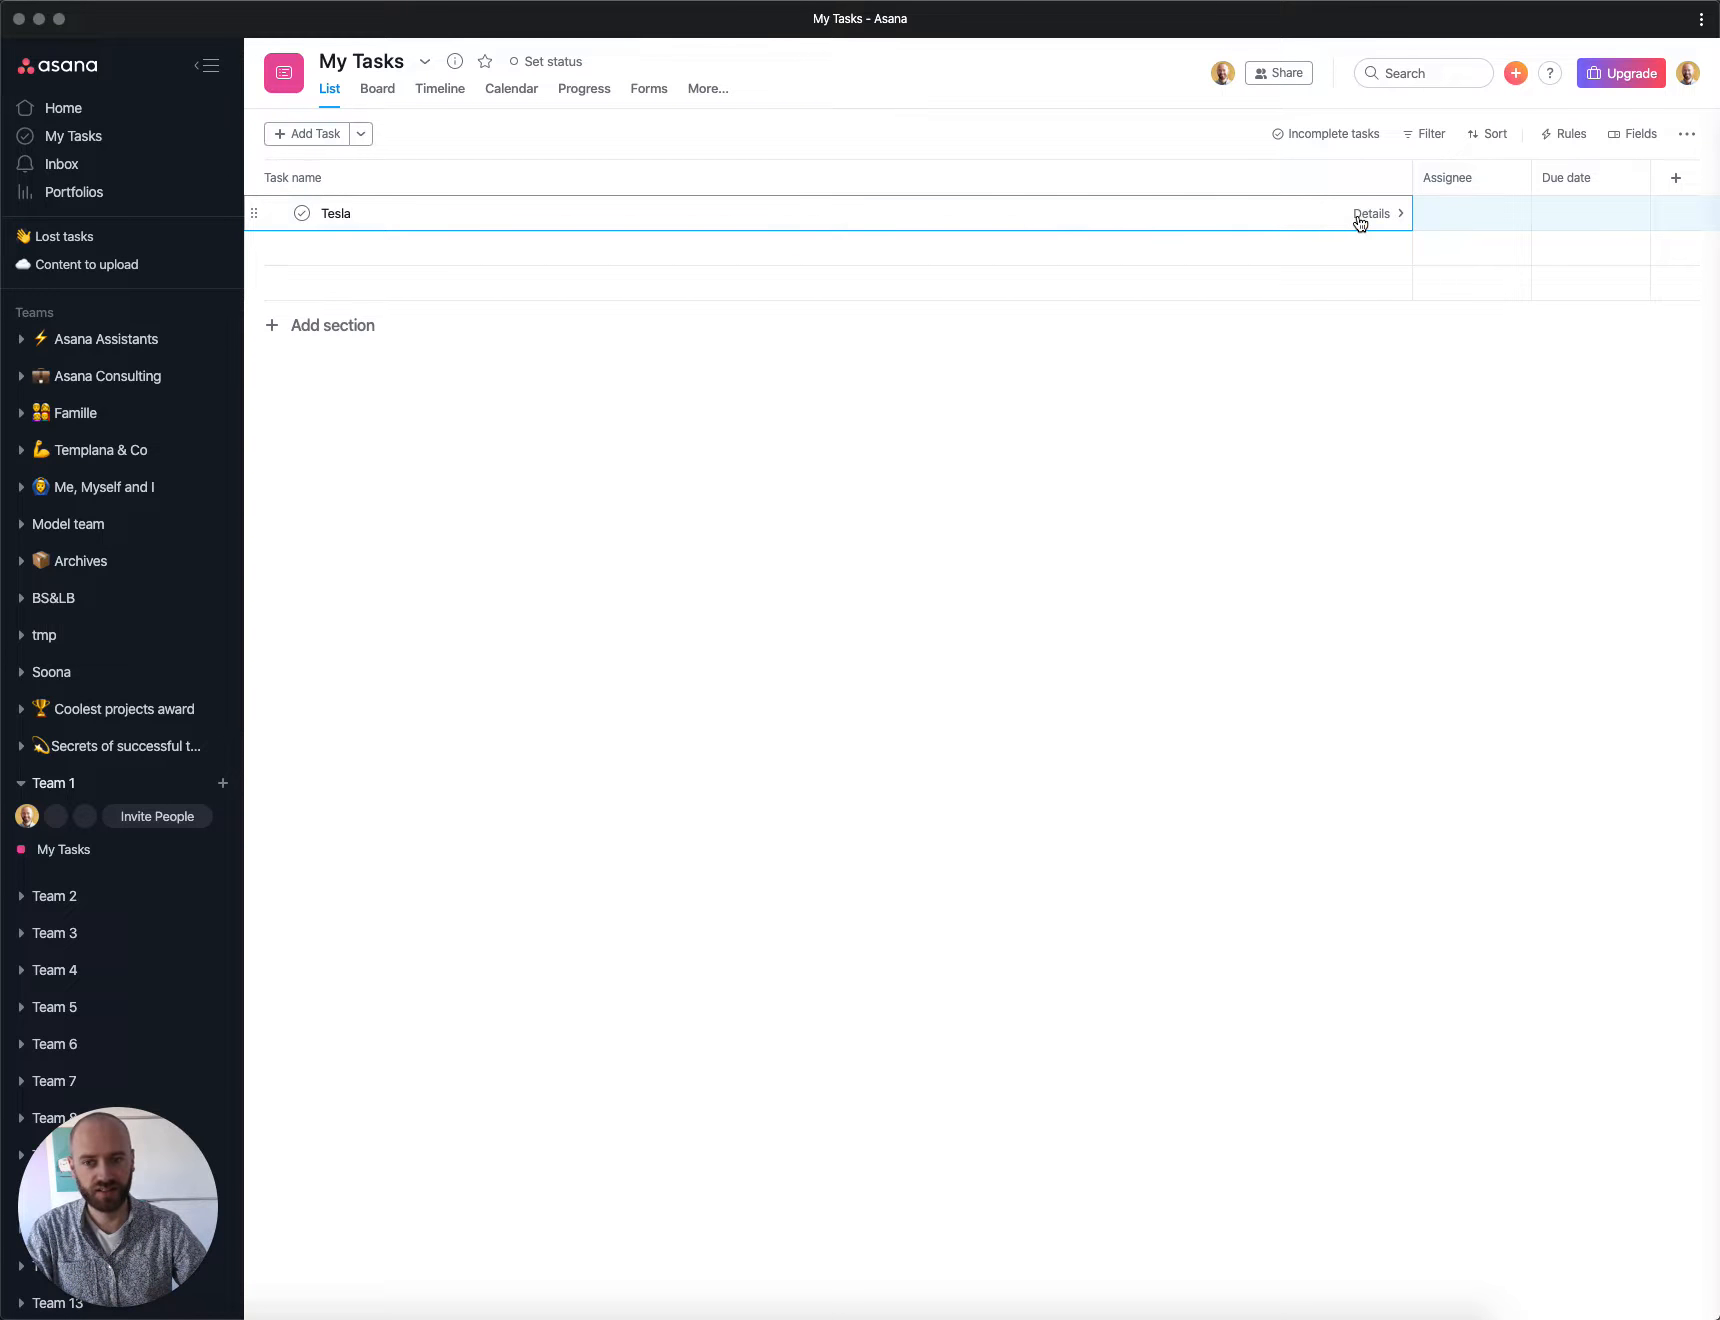
pyautogui.click(1357, 216)
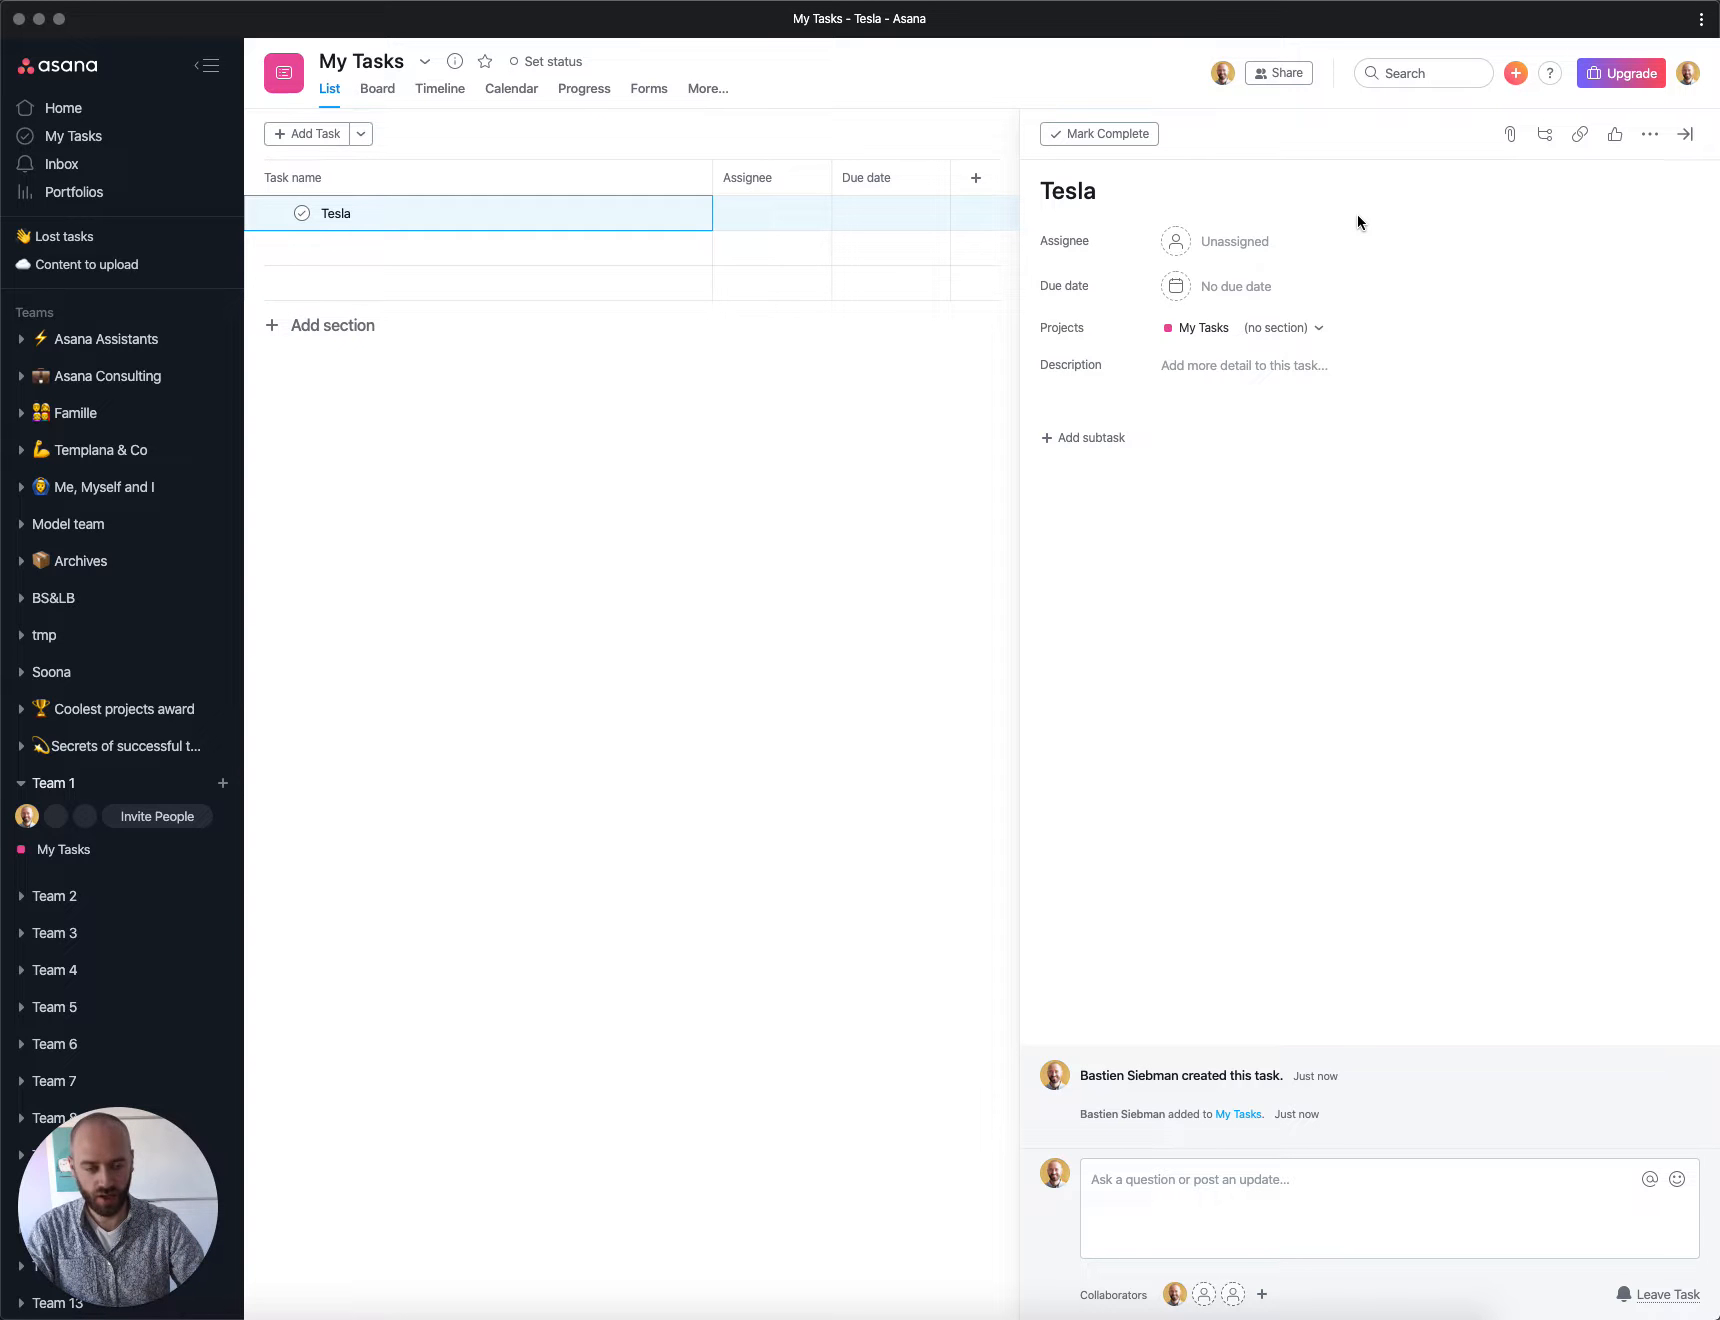
# Step: Add the Tesla task to the Prospects project
pyautogui.hotkey('Tab', 'p')
pyautogui.write('pro')
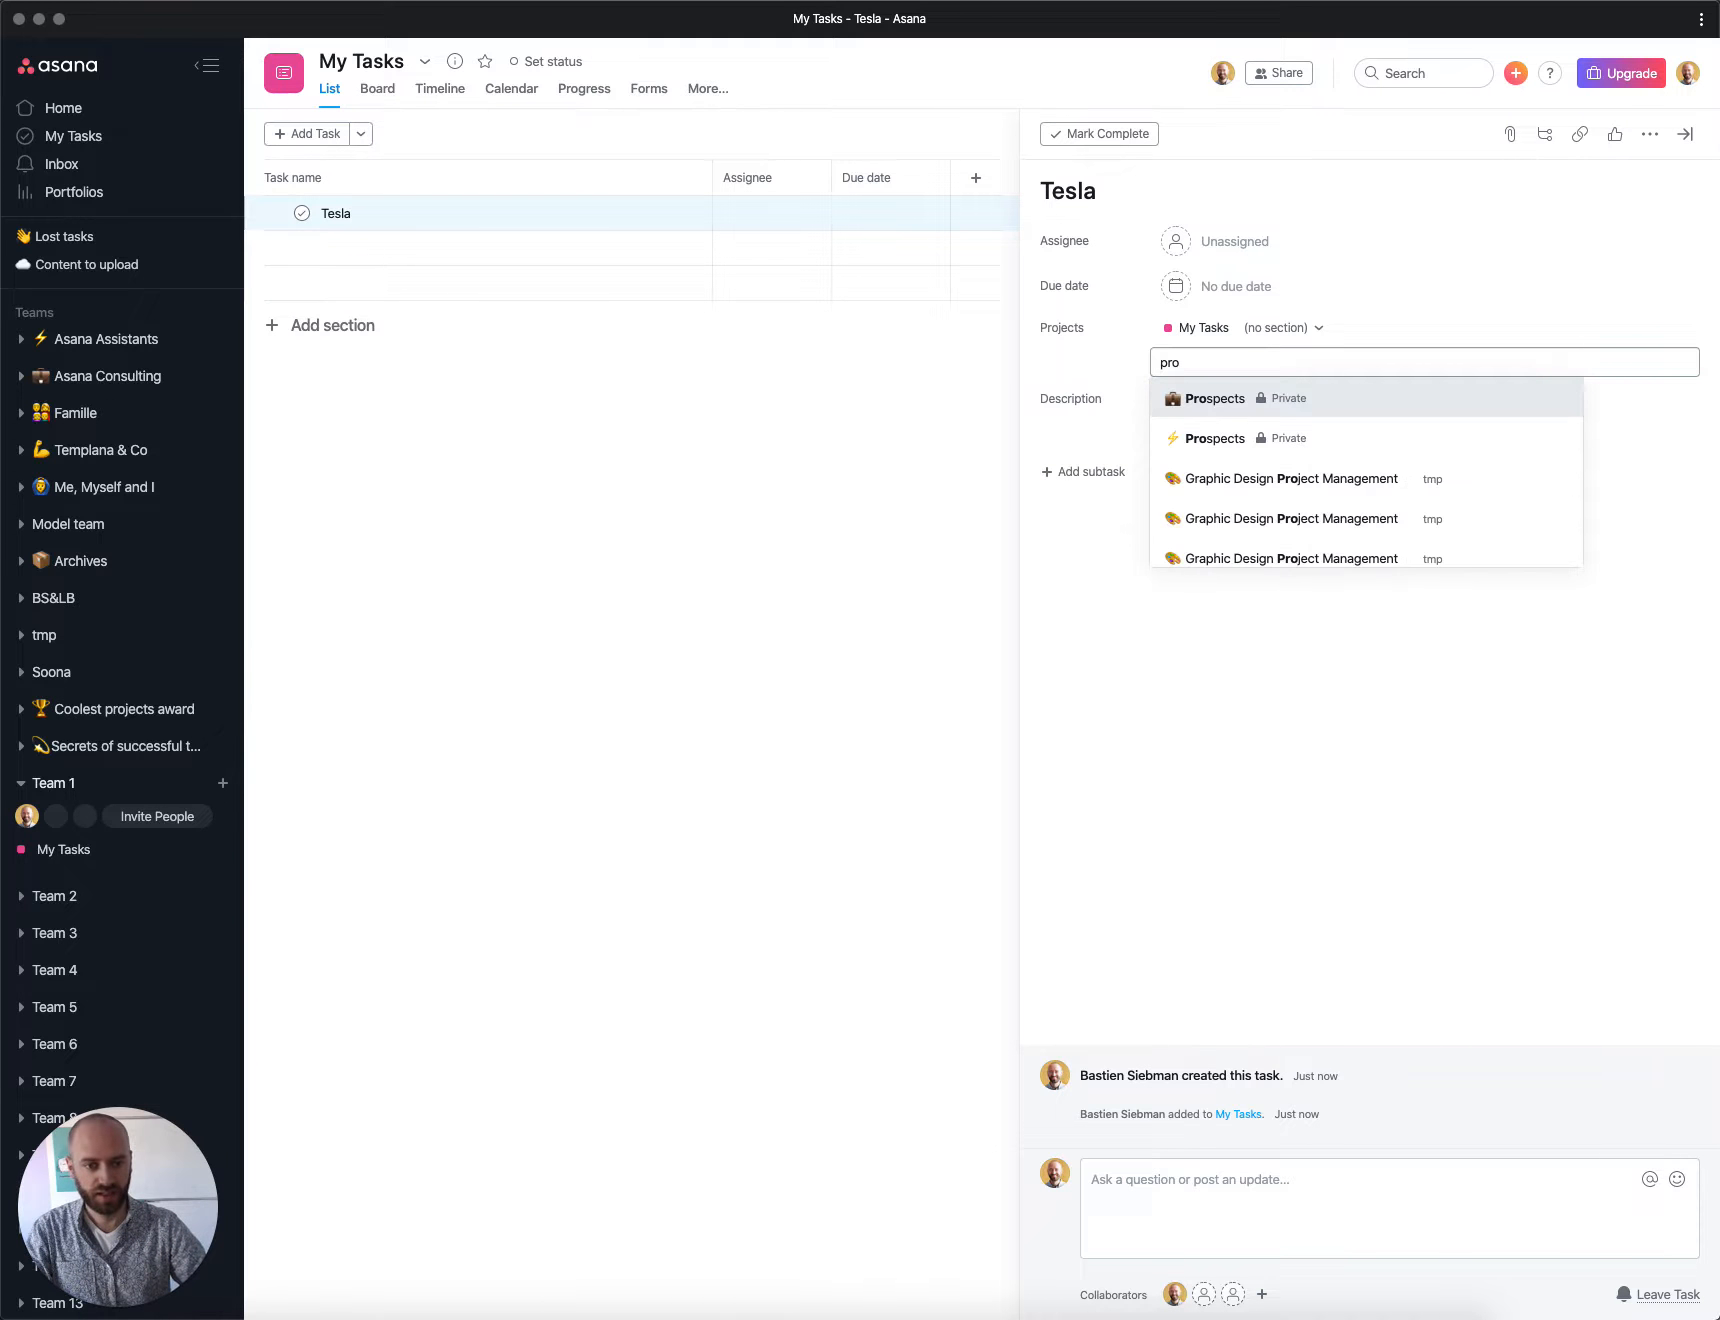
pyautogui.click(1204, 398)
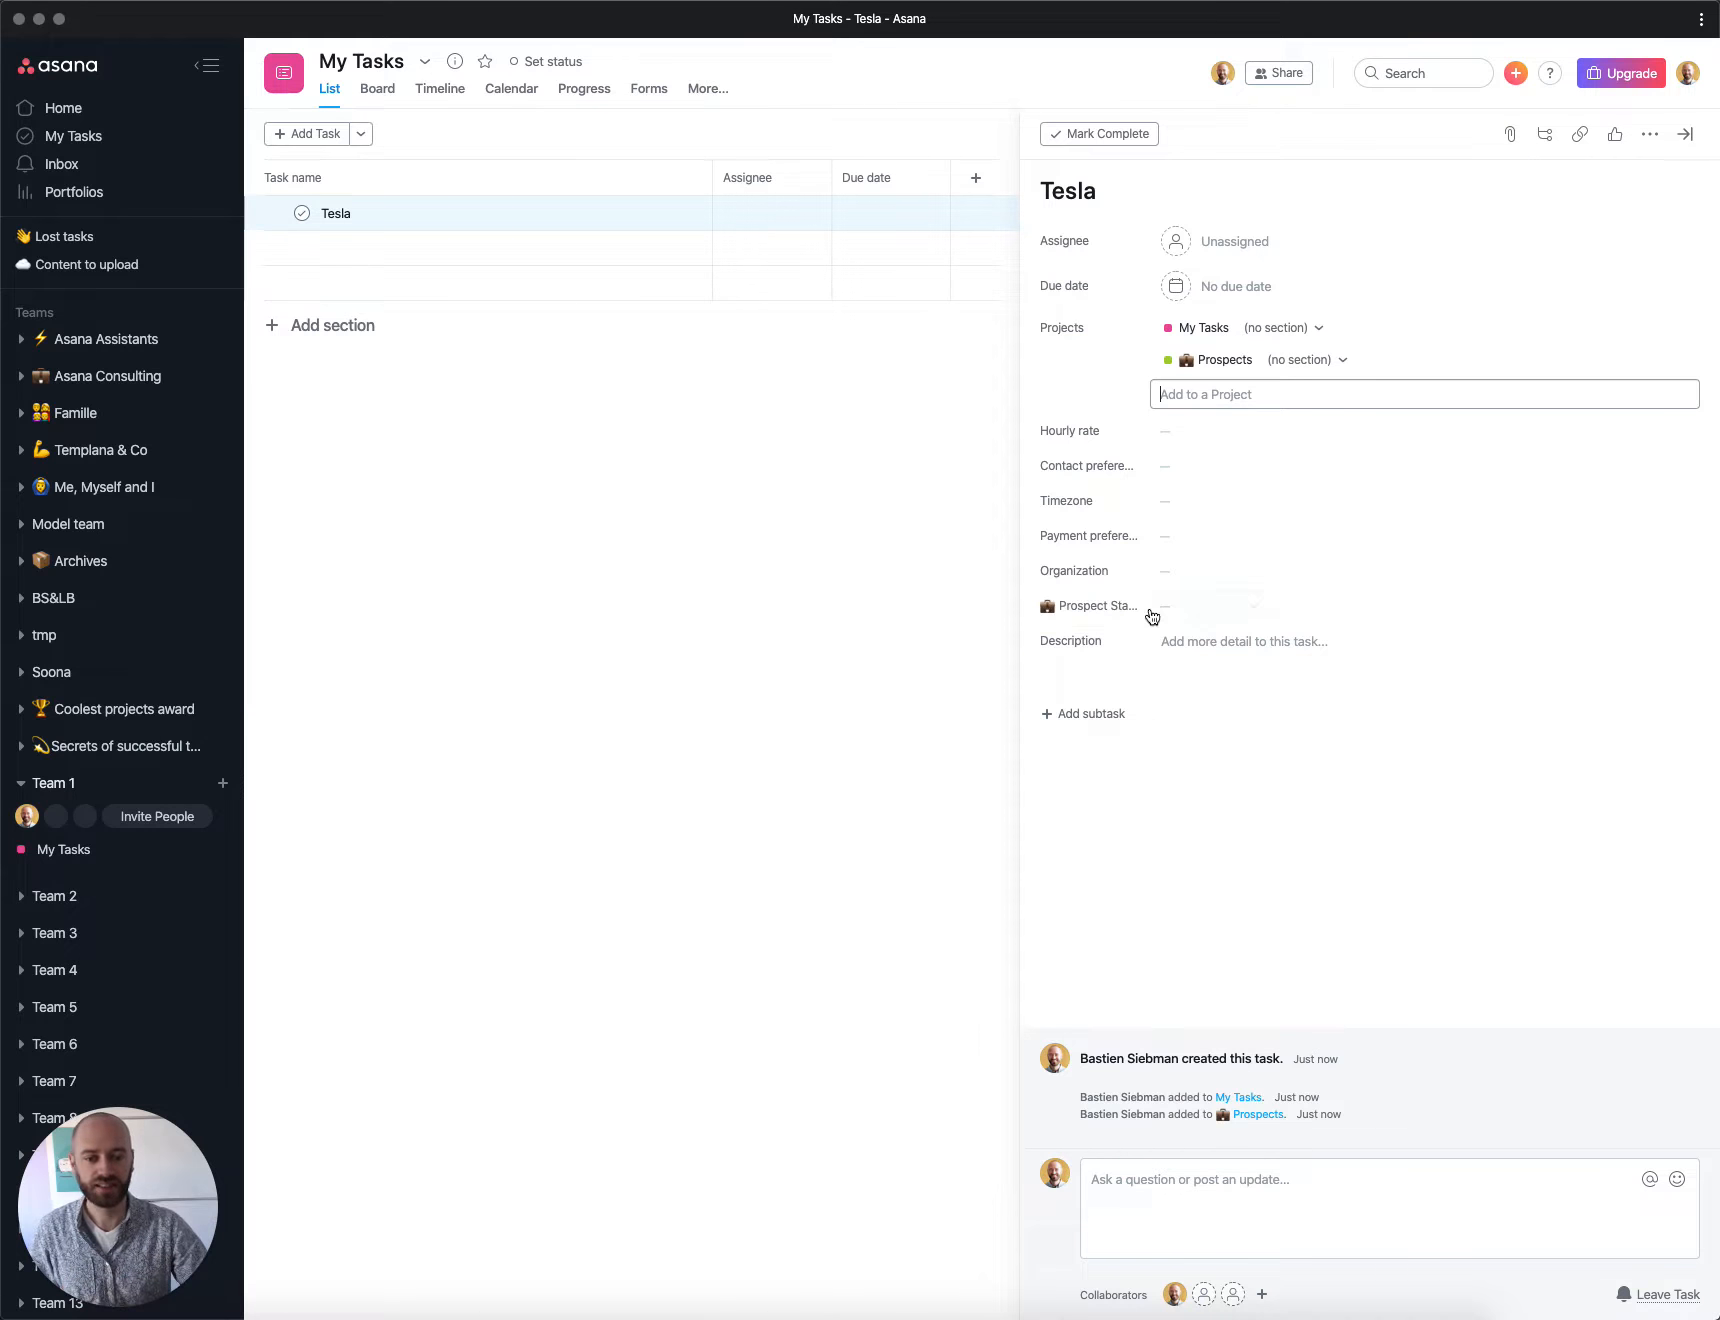
# Step: Set the task's Prospect Status to 2nd Asana reminder sent
pyautogui.click(1190, 606)
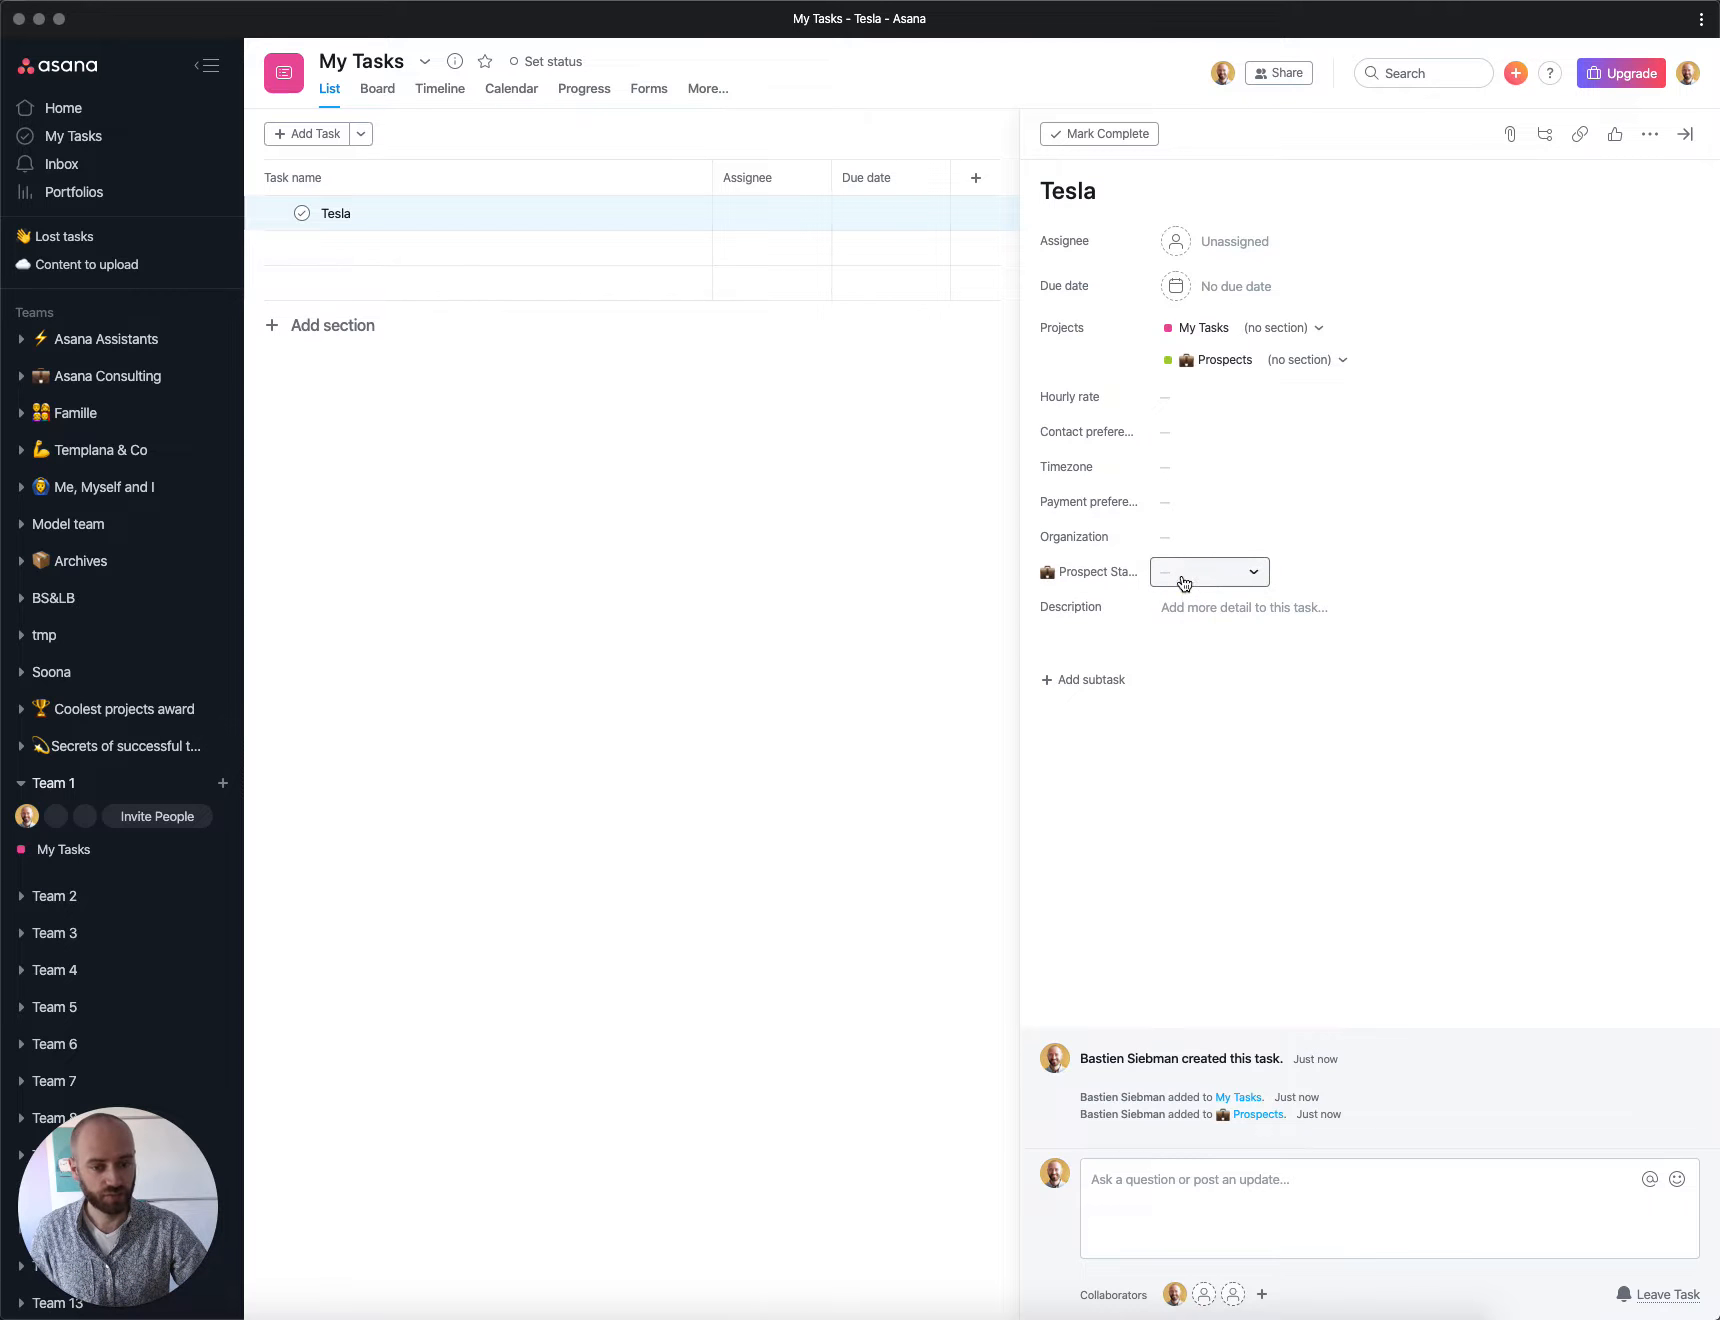
pyautogui.click(1183, 584)
pyautogui.scroll(-2, 1221, 656)
pyautogui.scroll(2, 1228, 653)
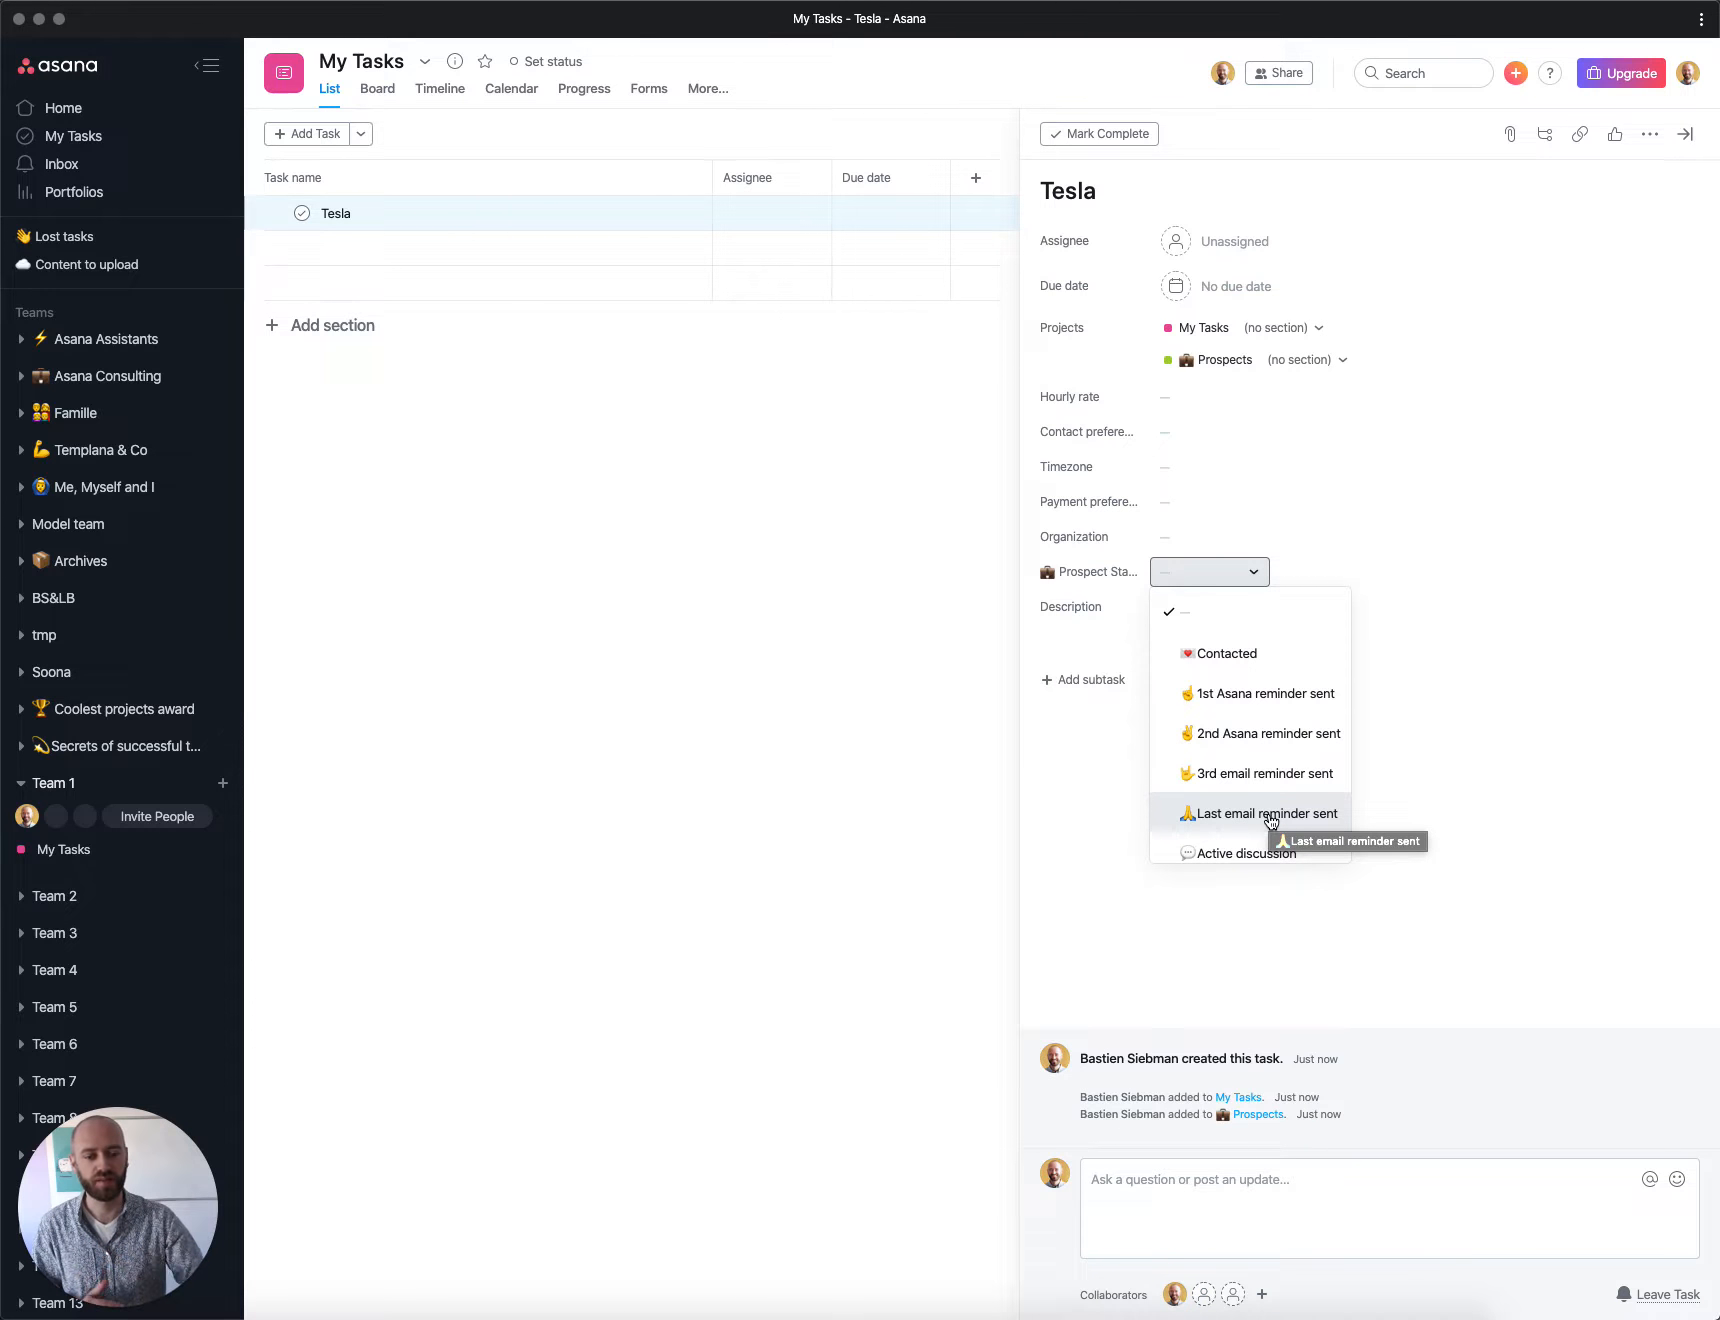
pyautogui.scroll(-2, 1285, 765)
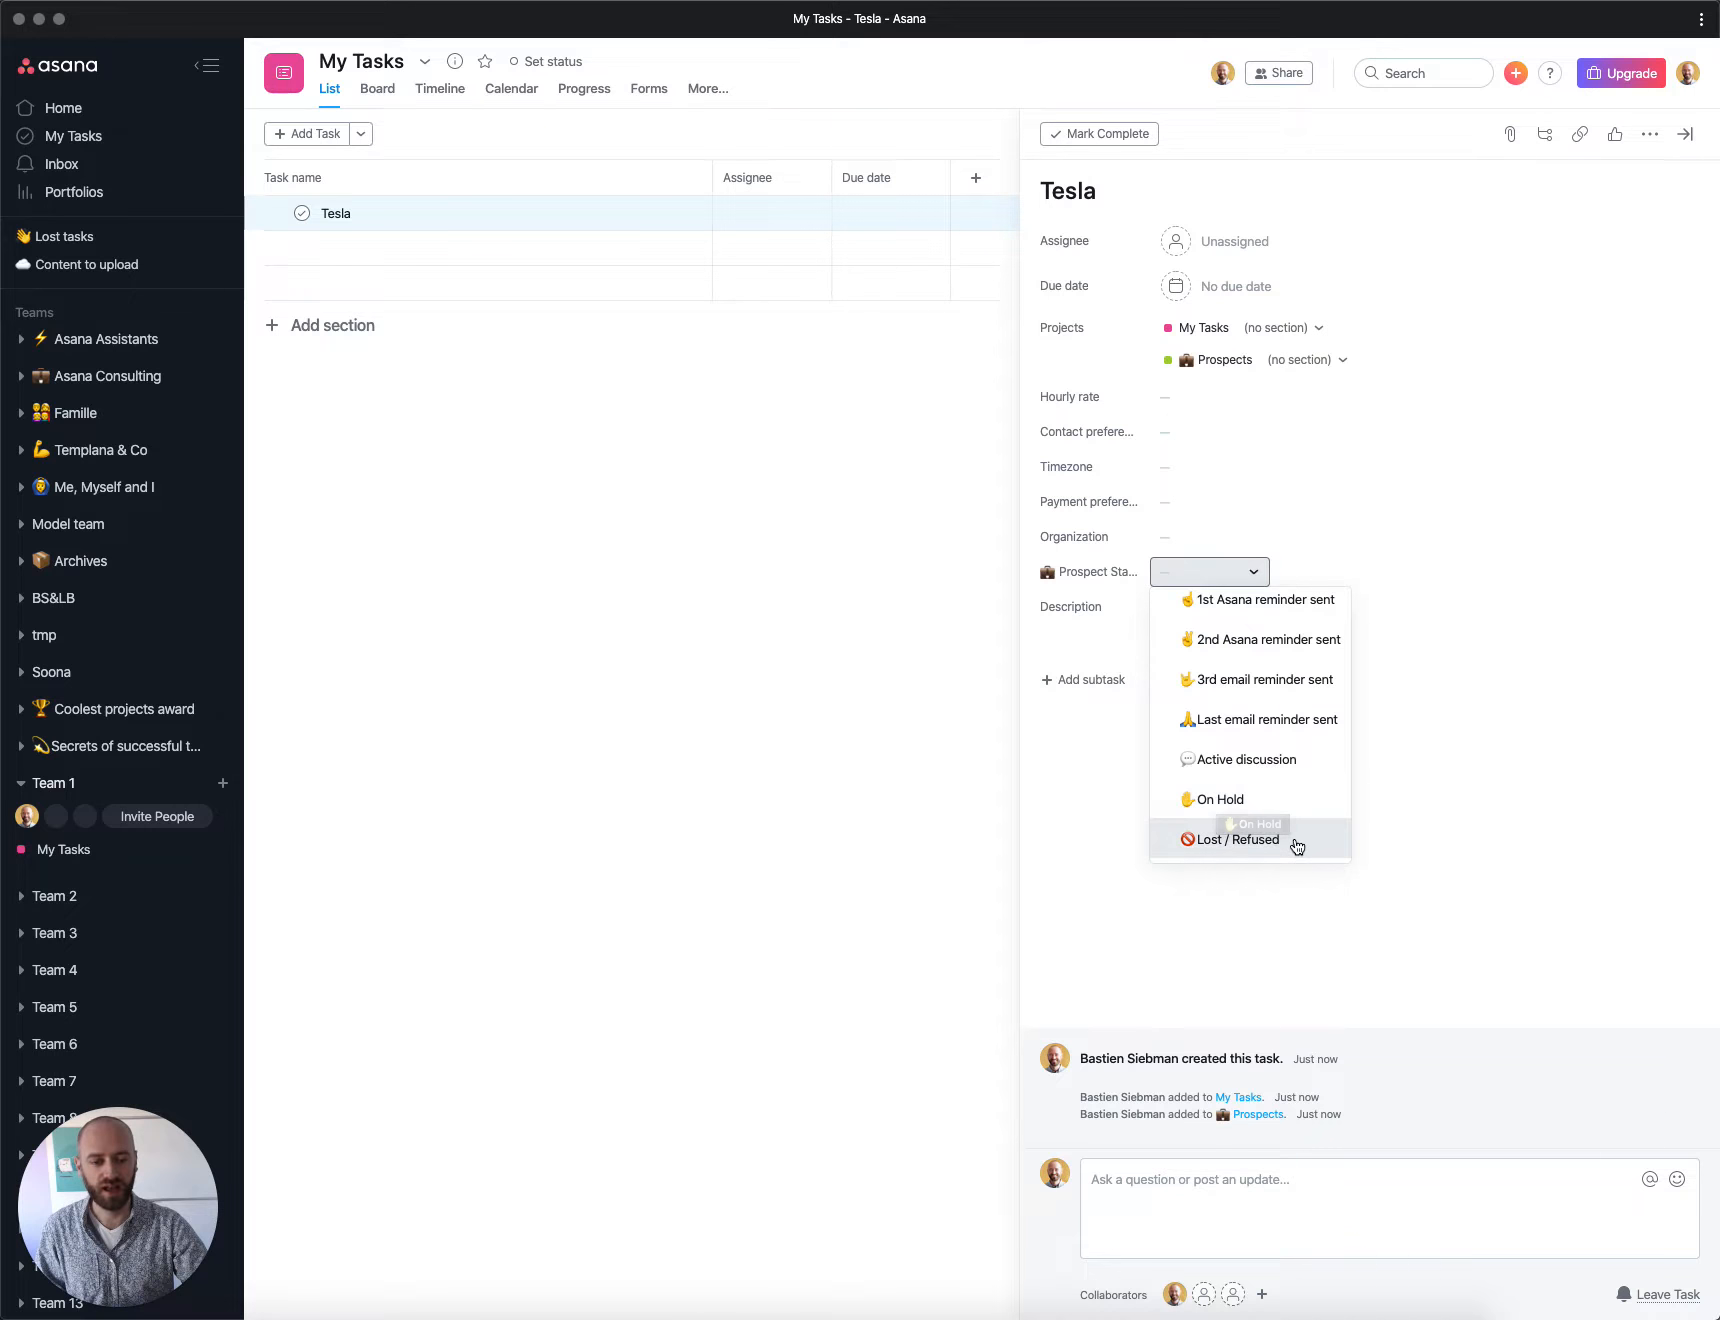
pyautogui.scroll(2, 1252, 792)
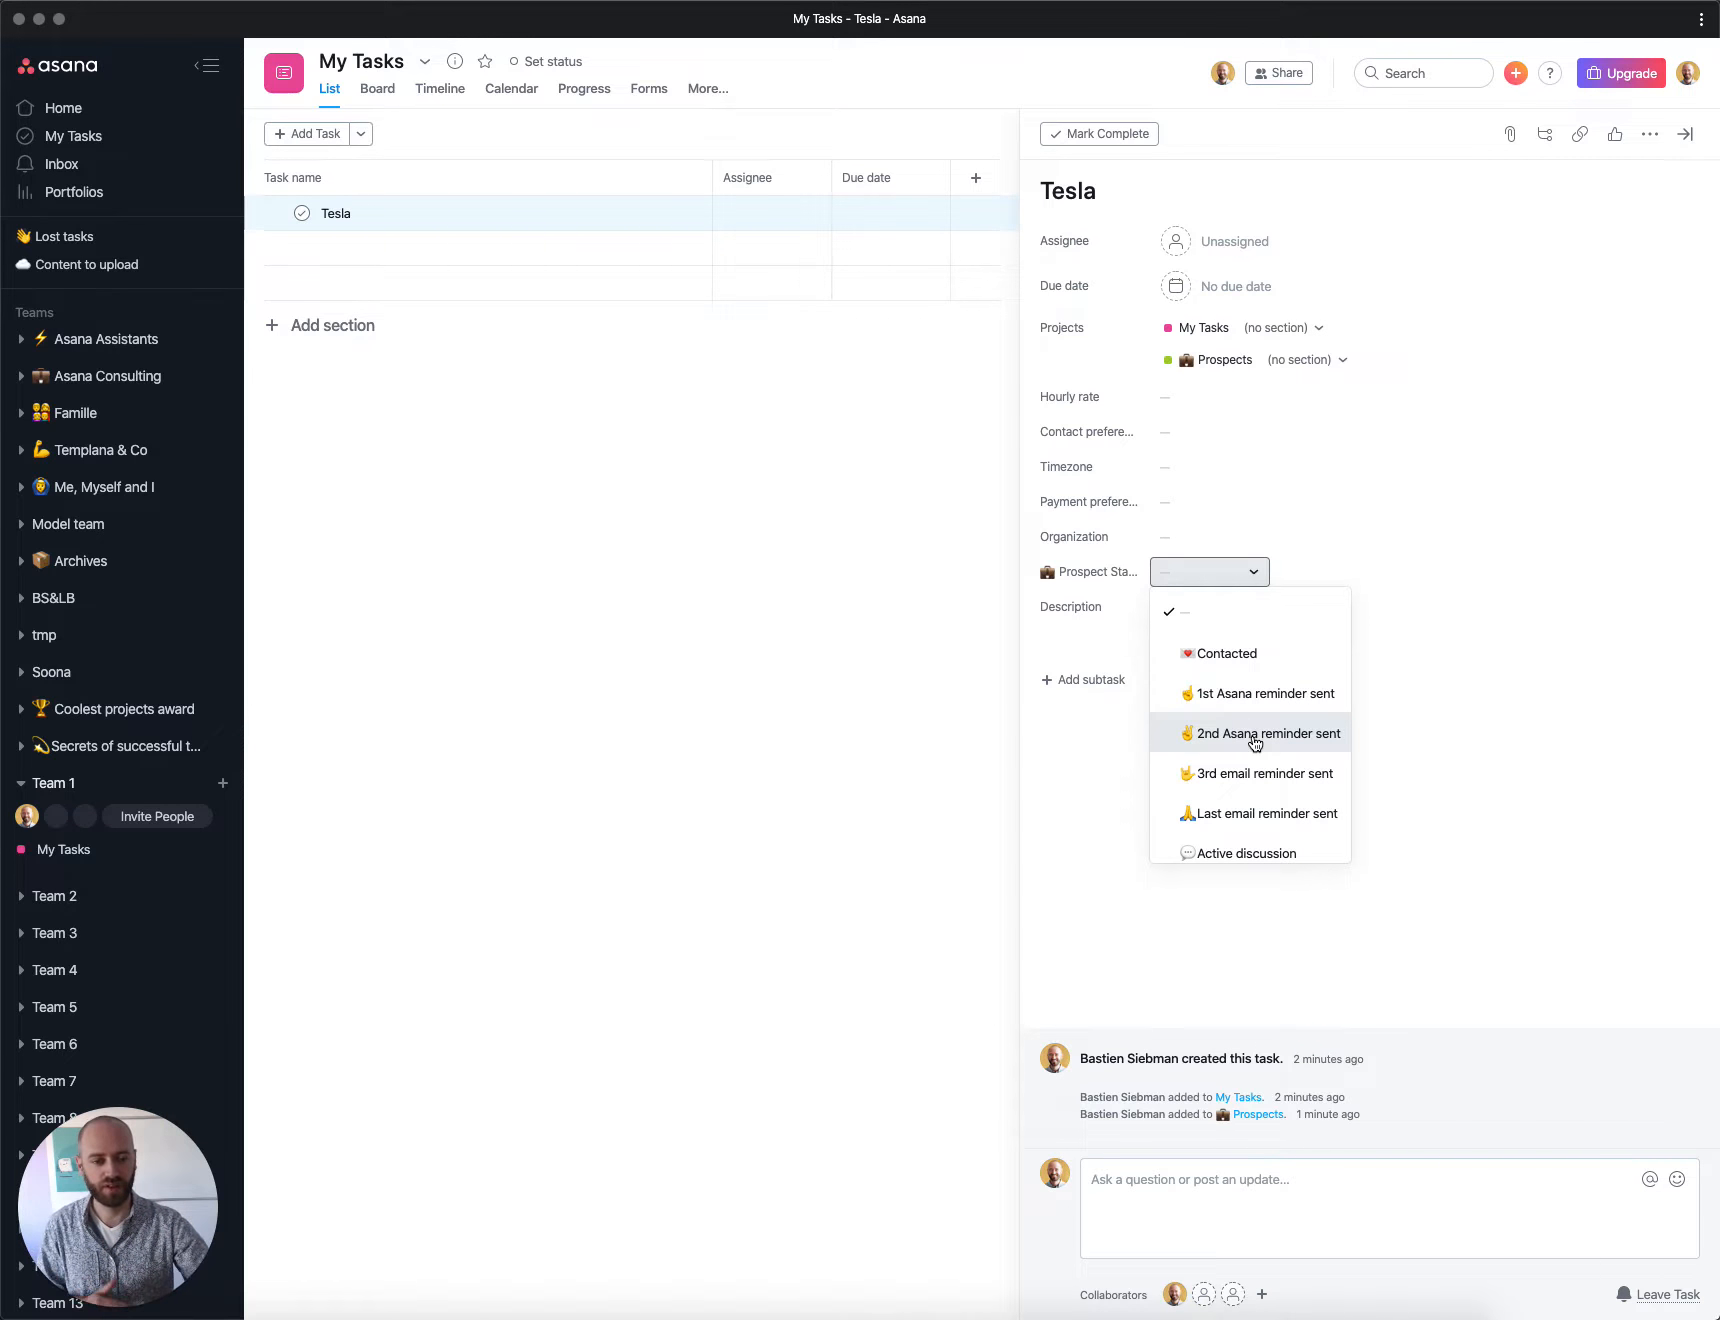
pyautogui.click(1255, 740)
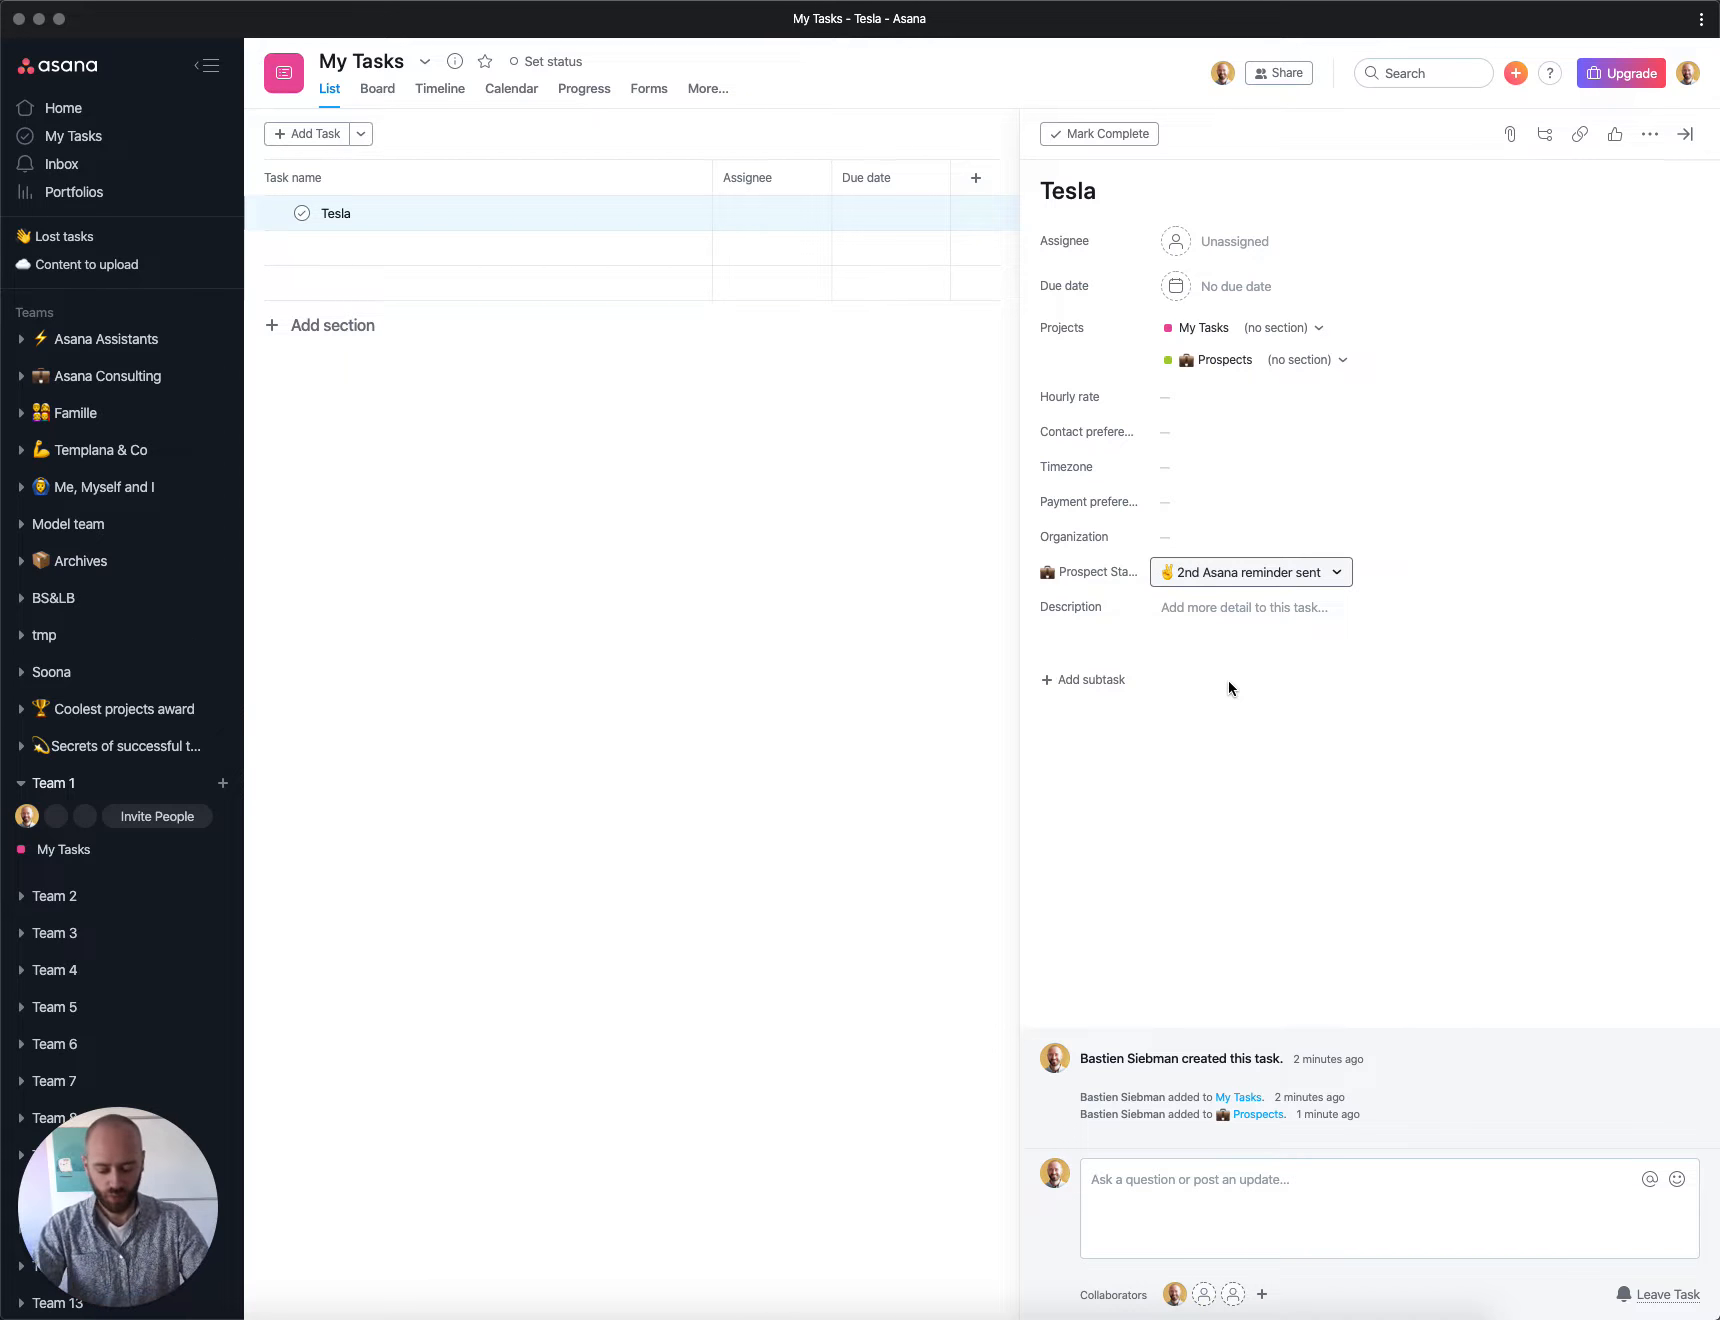
# Step: Add the task to the Clients project and remove it from the Prospects project
pyautogui.press('Tab')
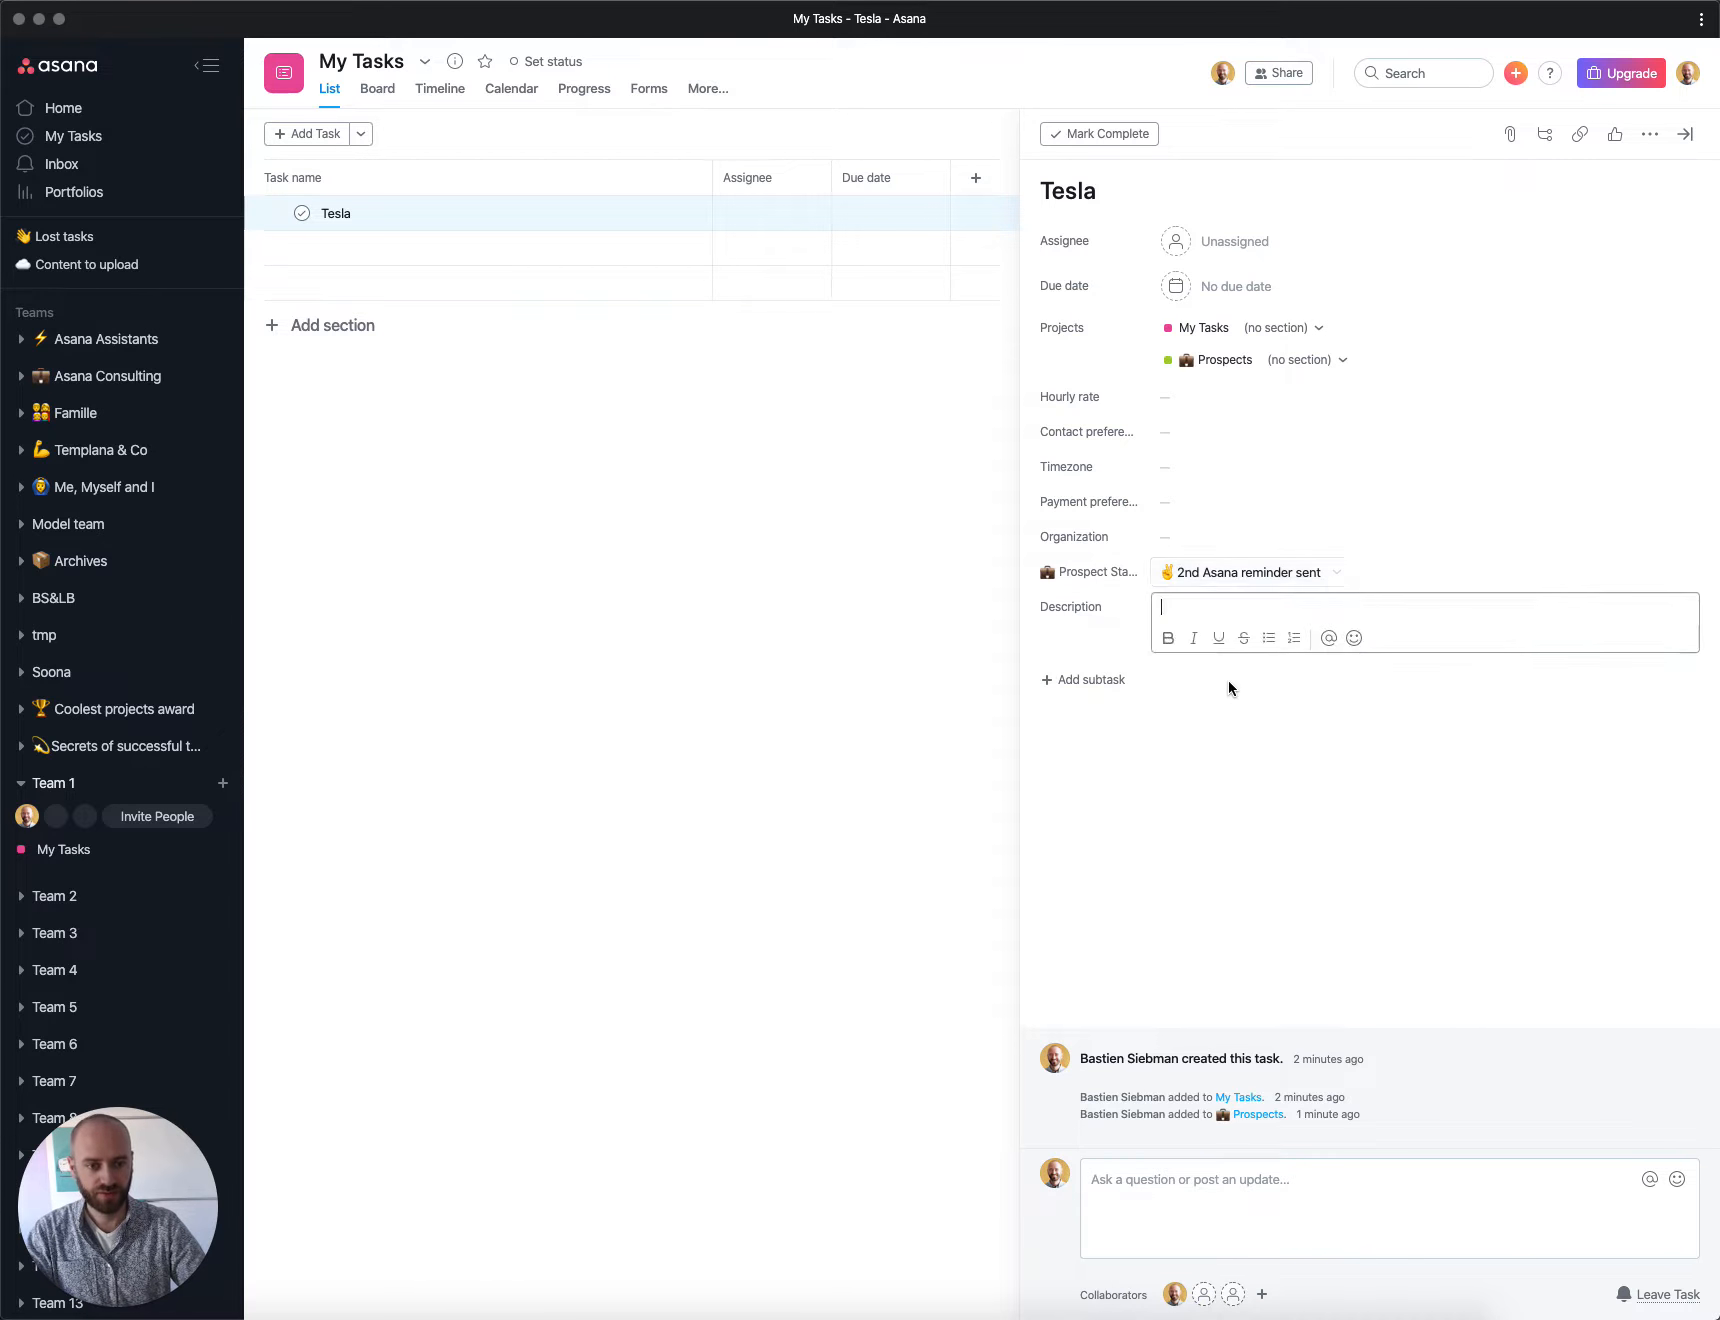
pyautogui.press('p')
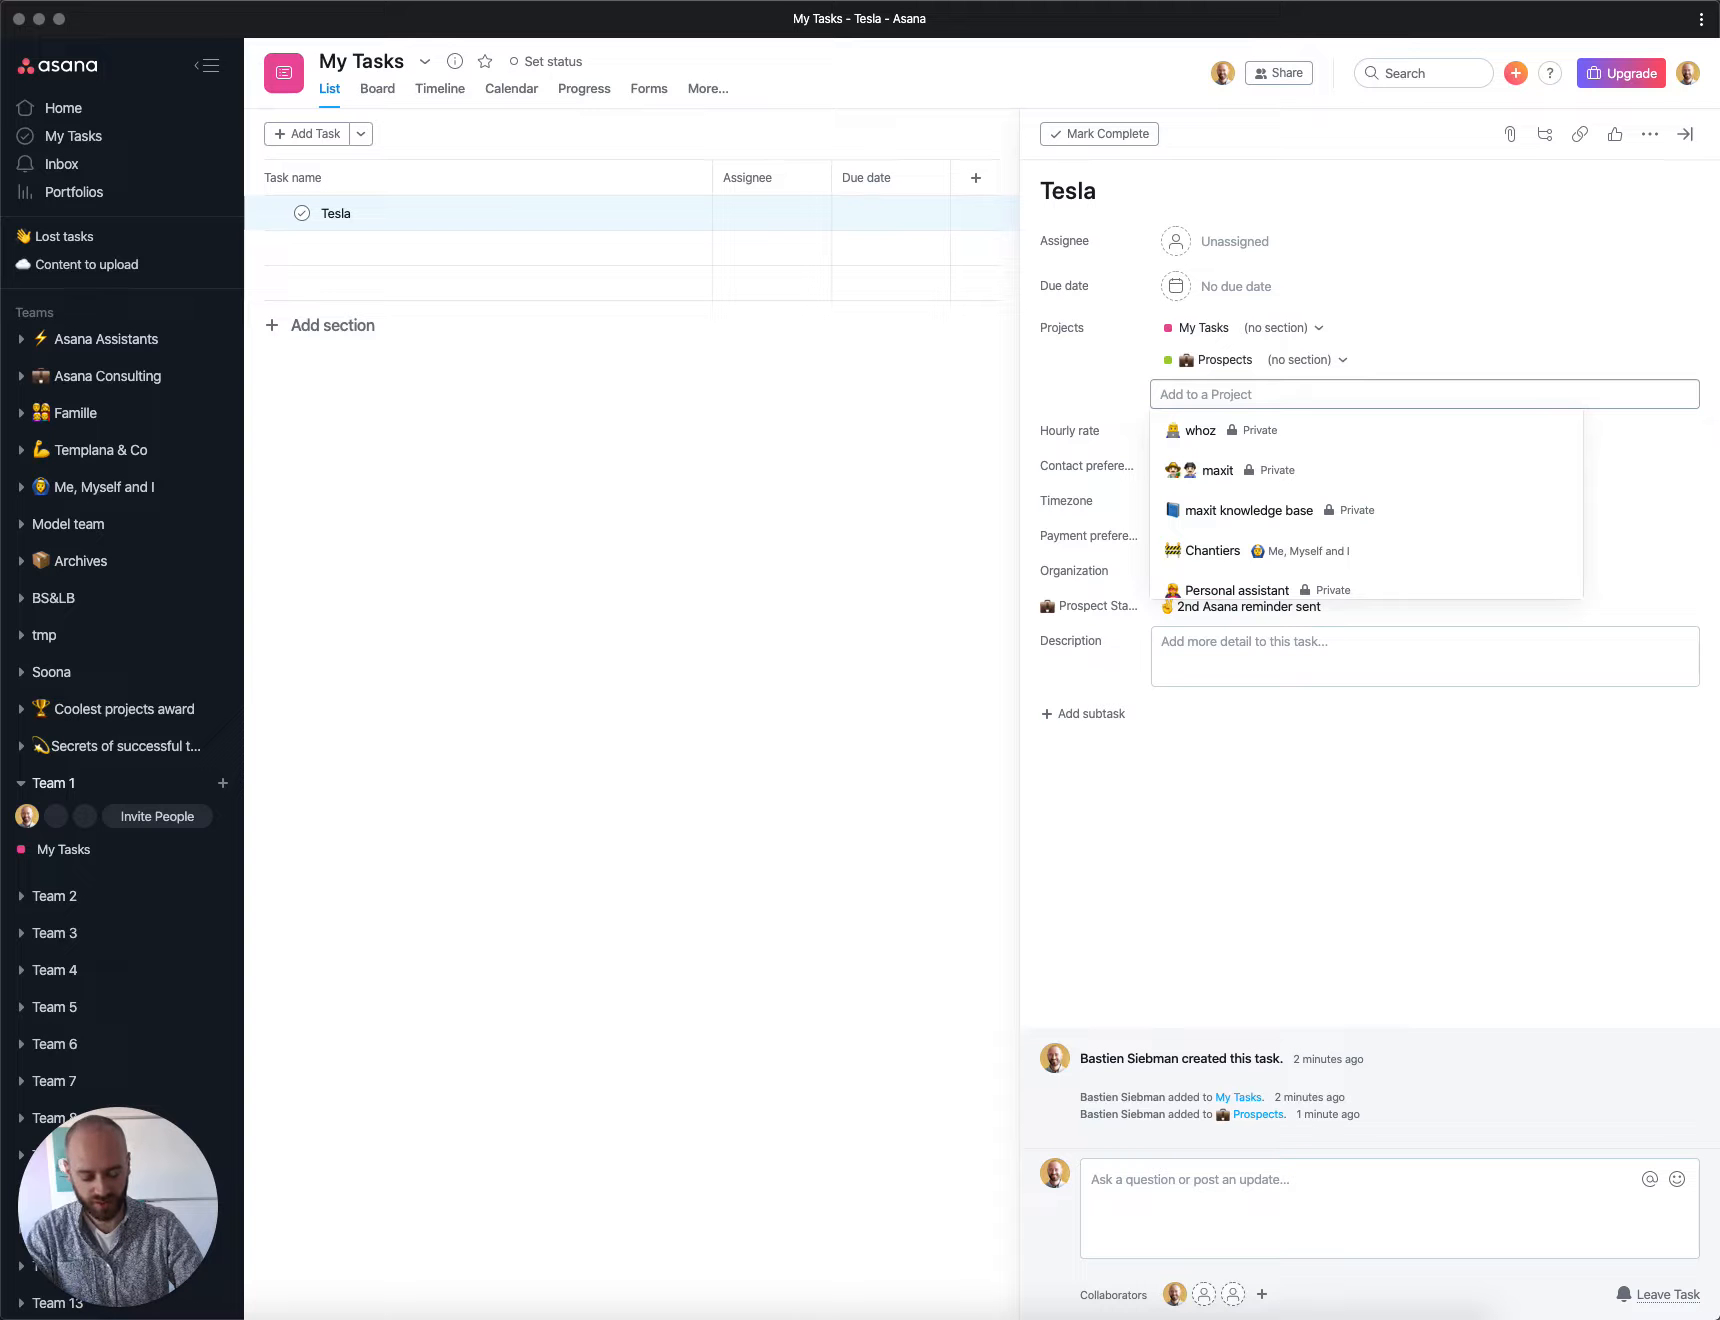
pyautogui.write('cli')
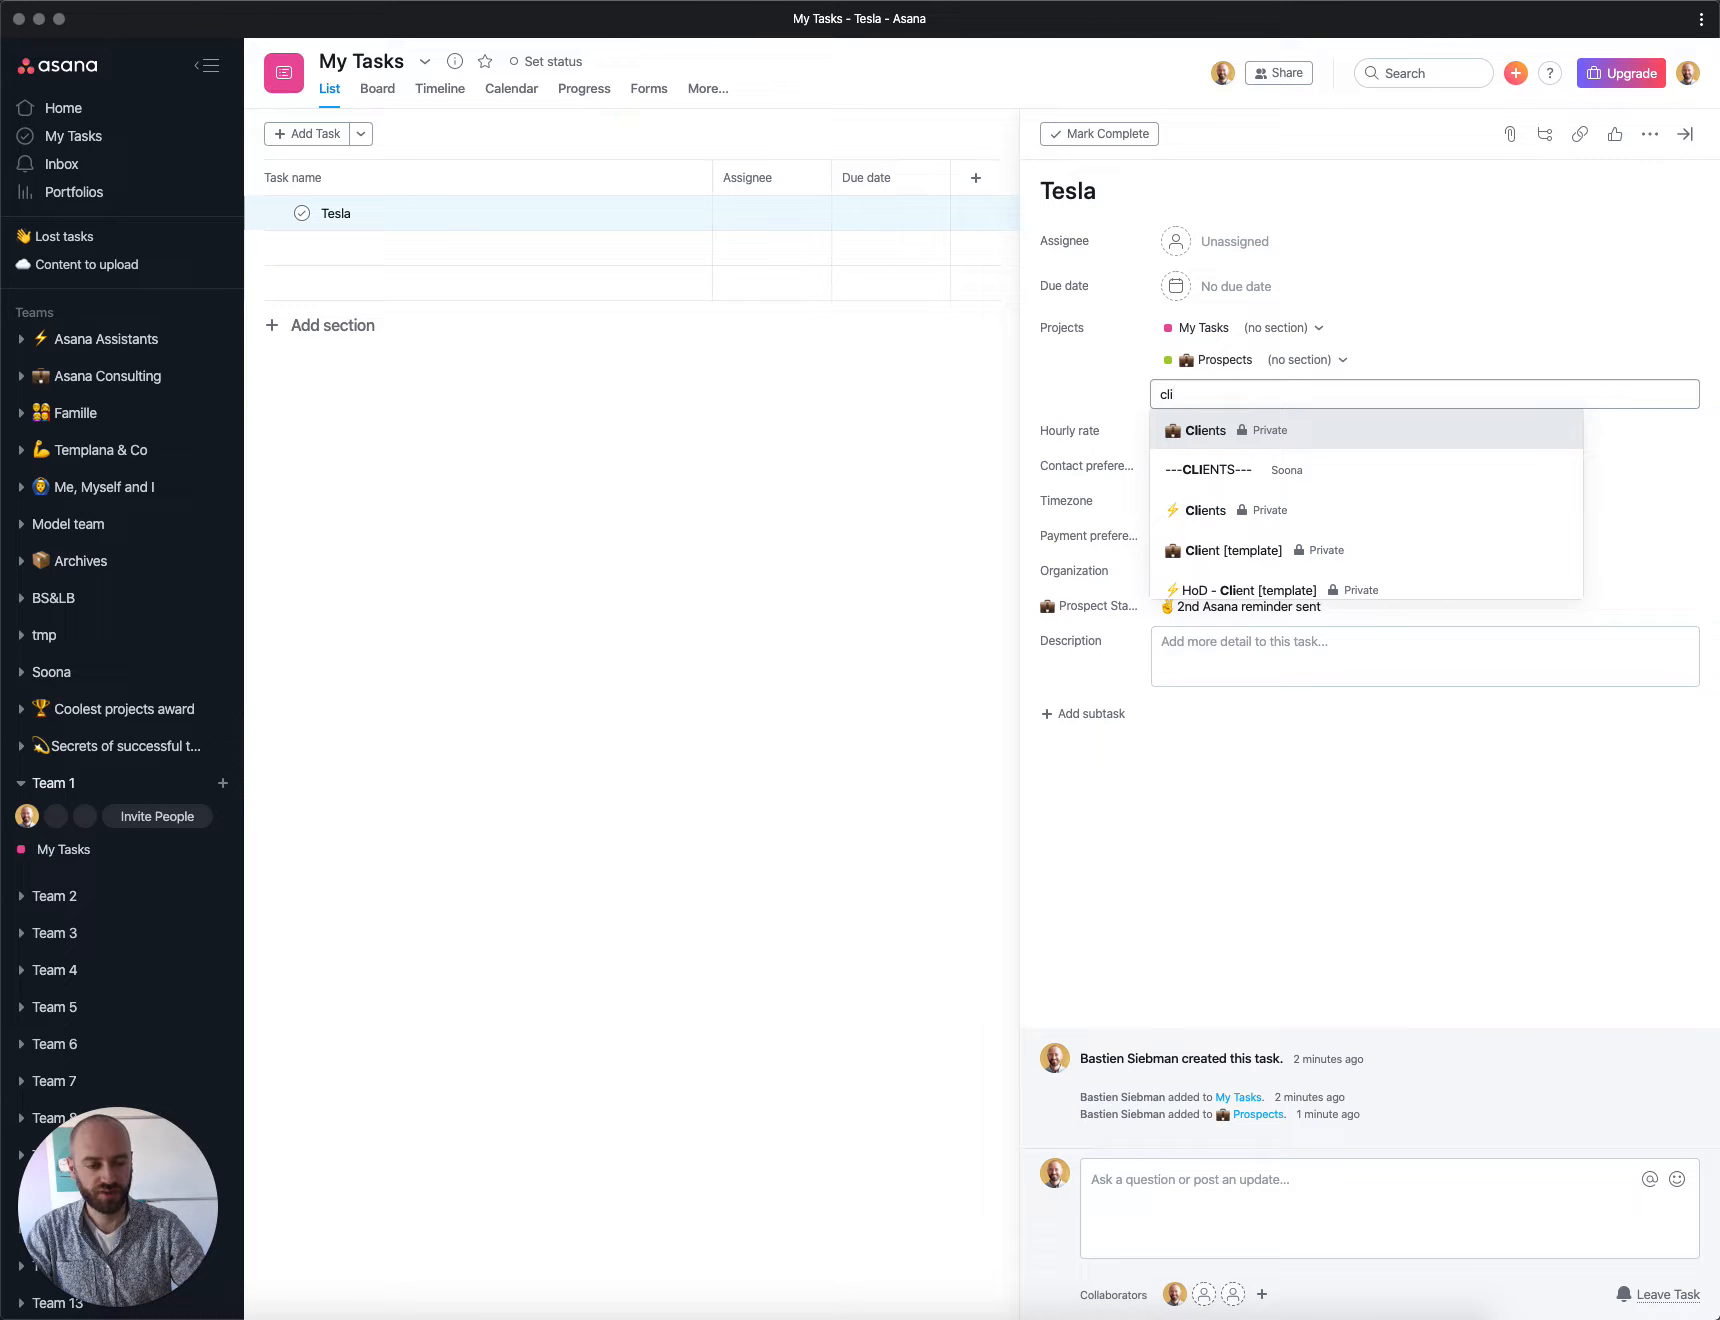
pyautogui.press('Return')
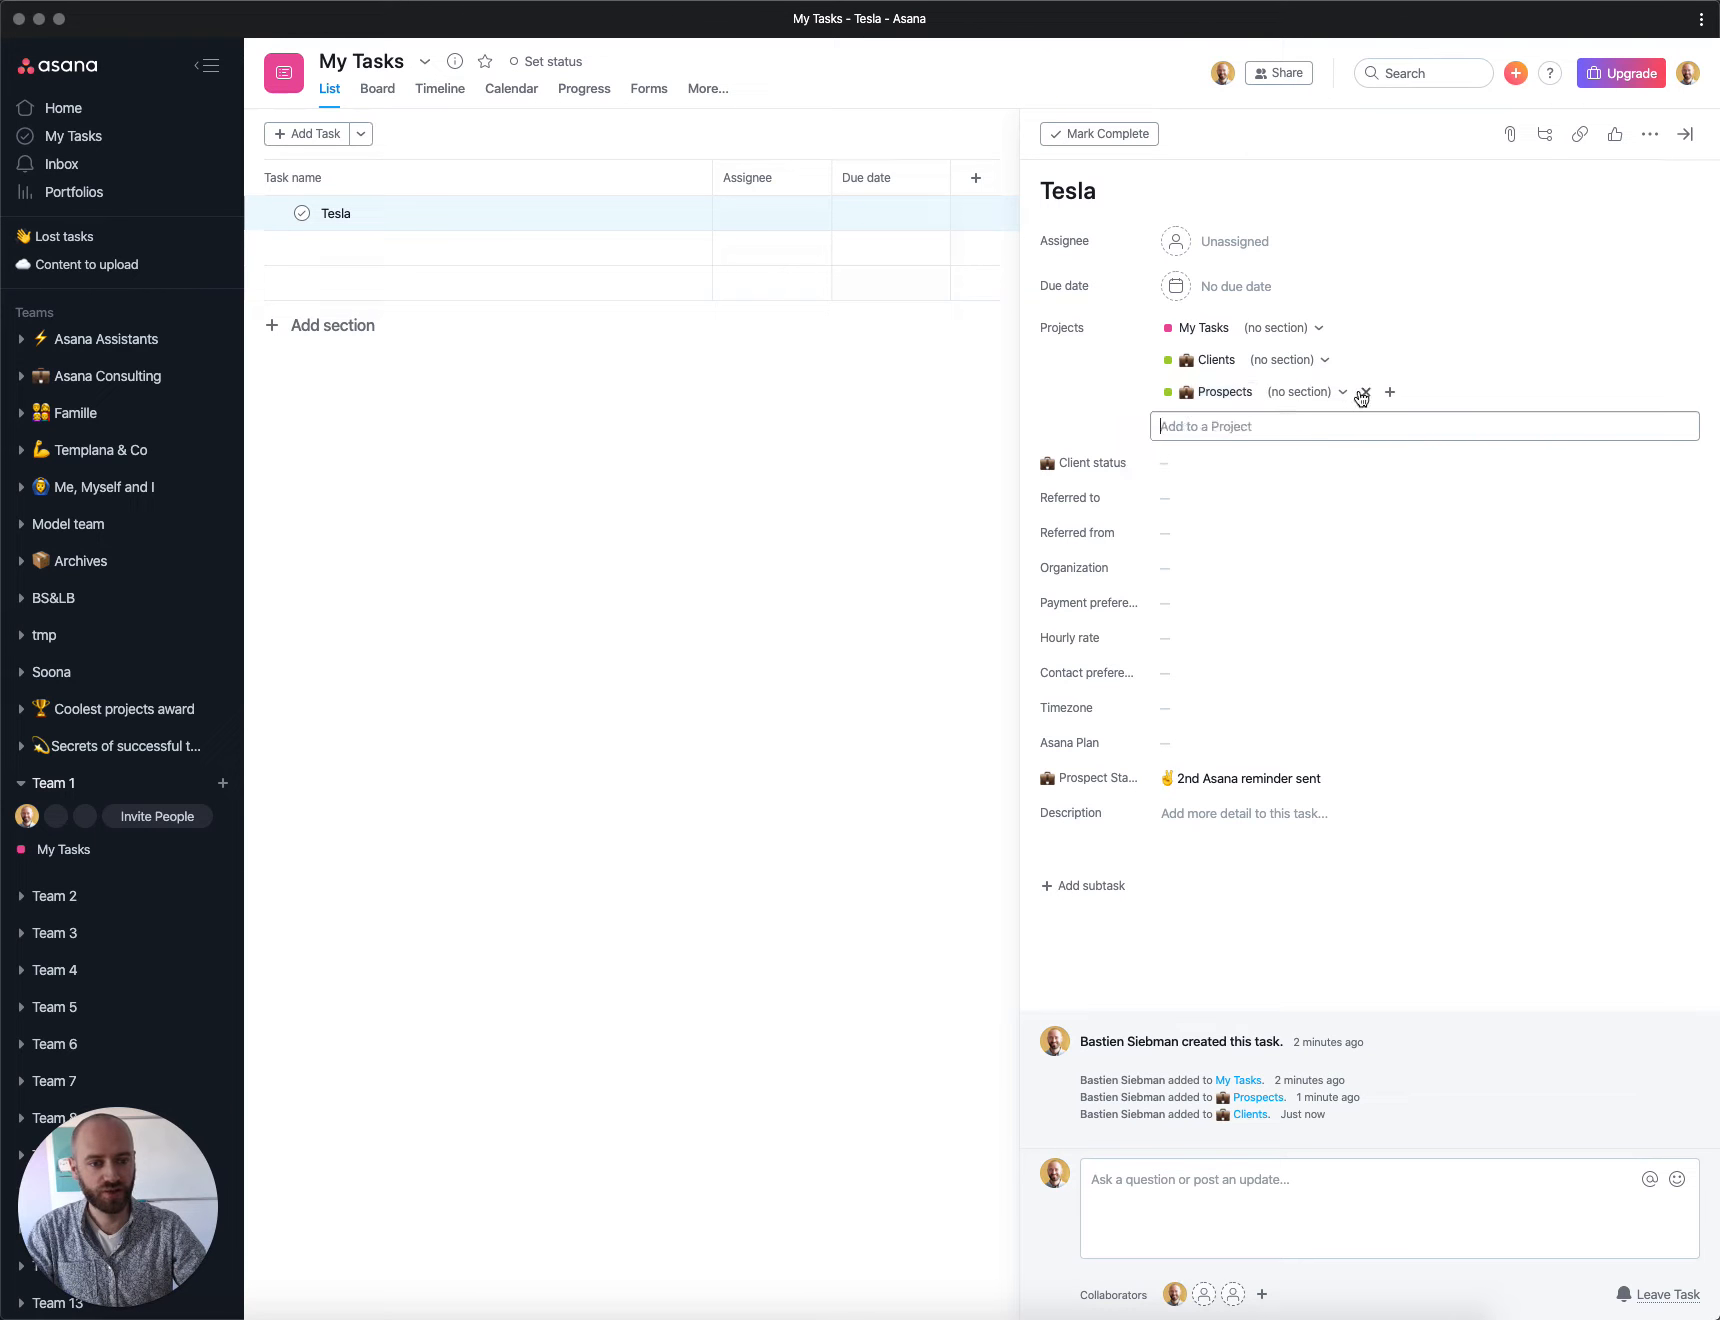
pyautogui.click(1366, 393)
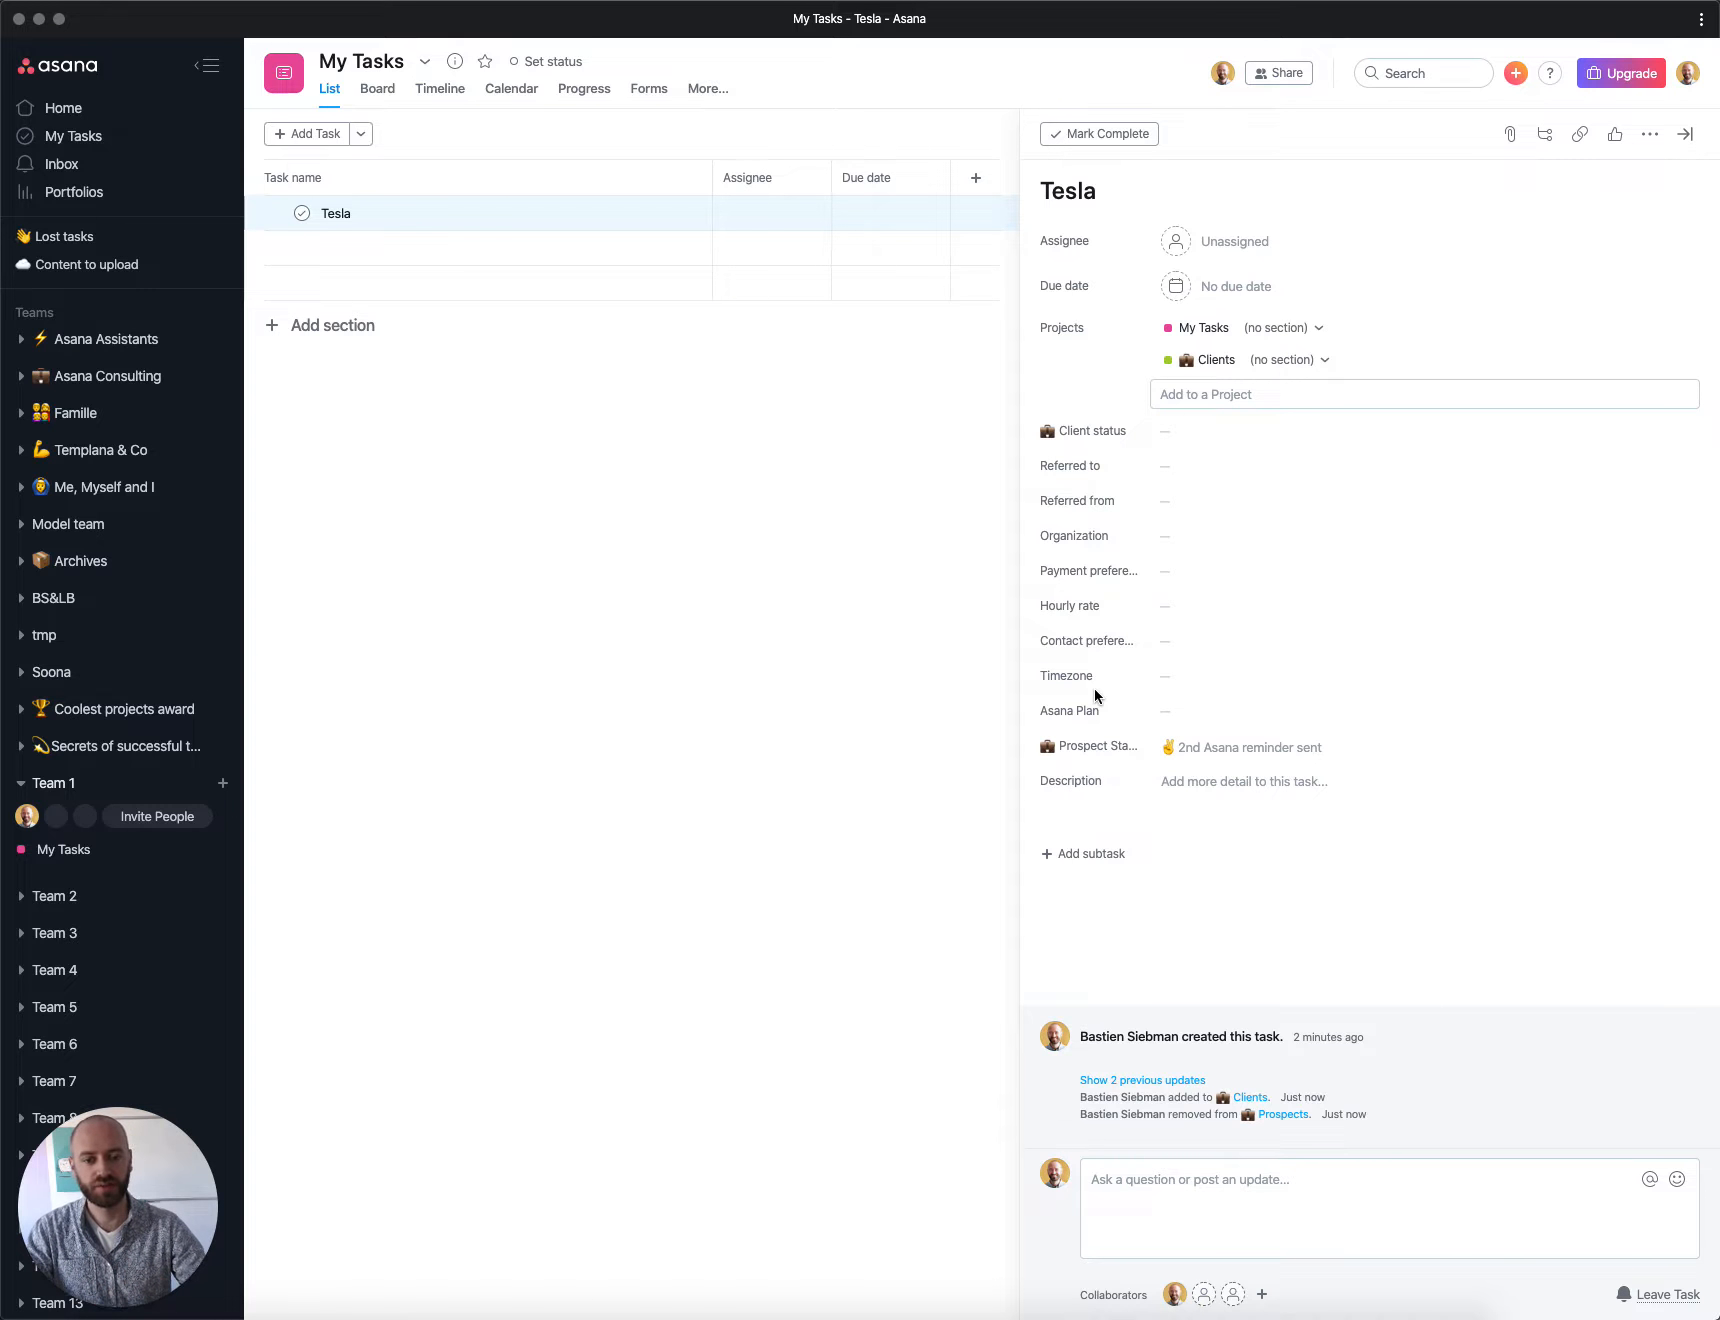
# Step: Set the task's Client status to Won & ongoing
pyautogui.click(1201, 436)
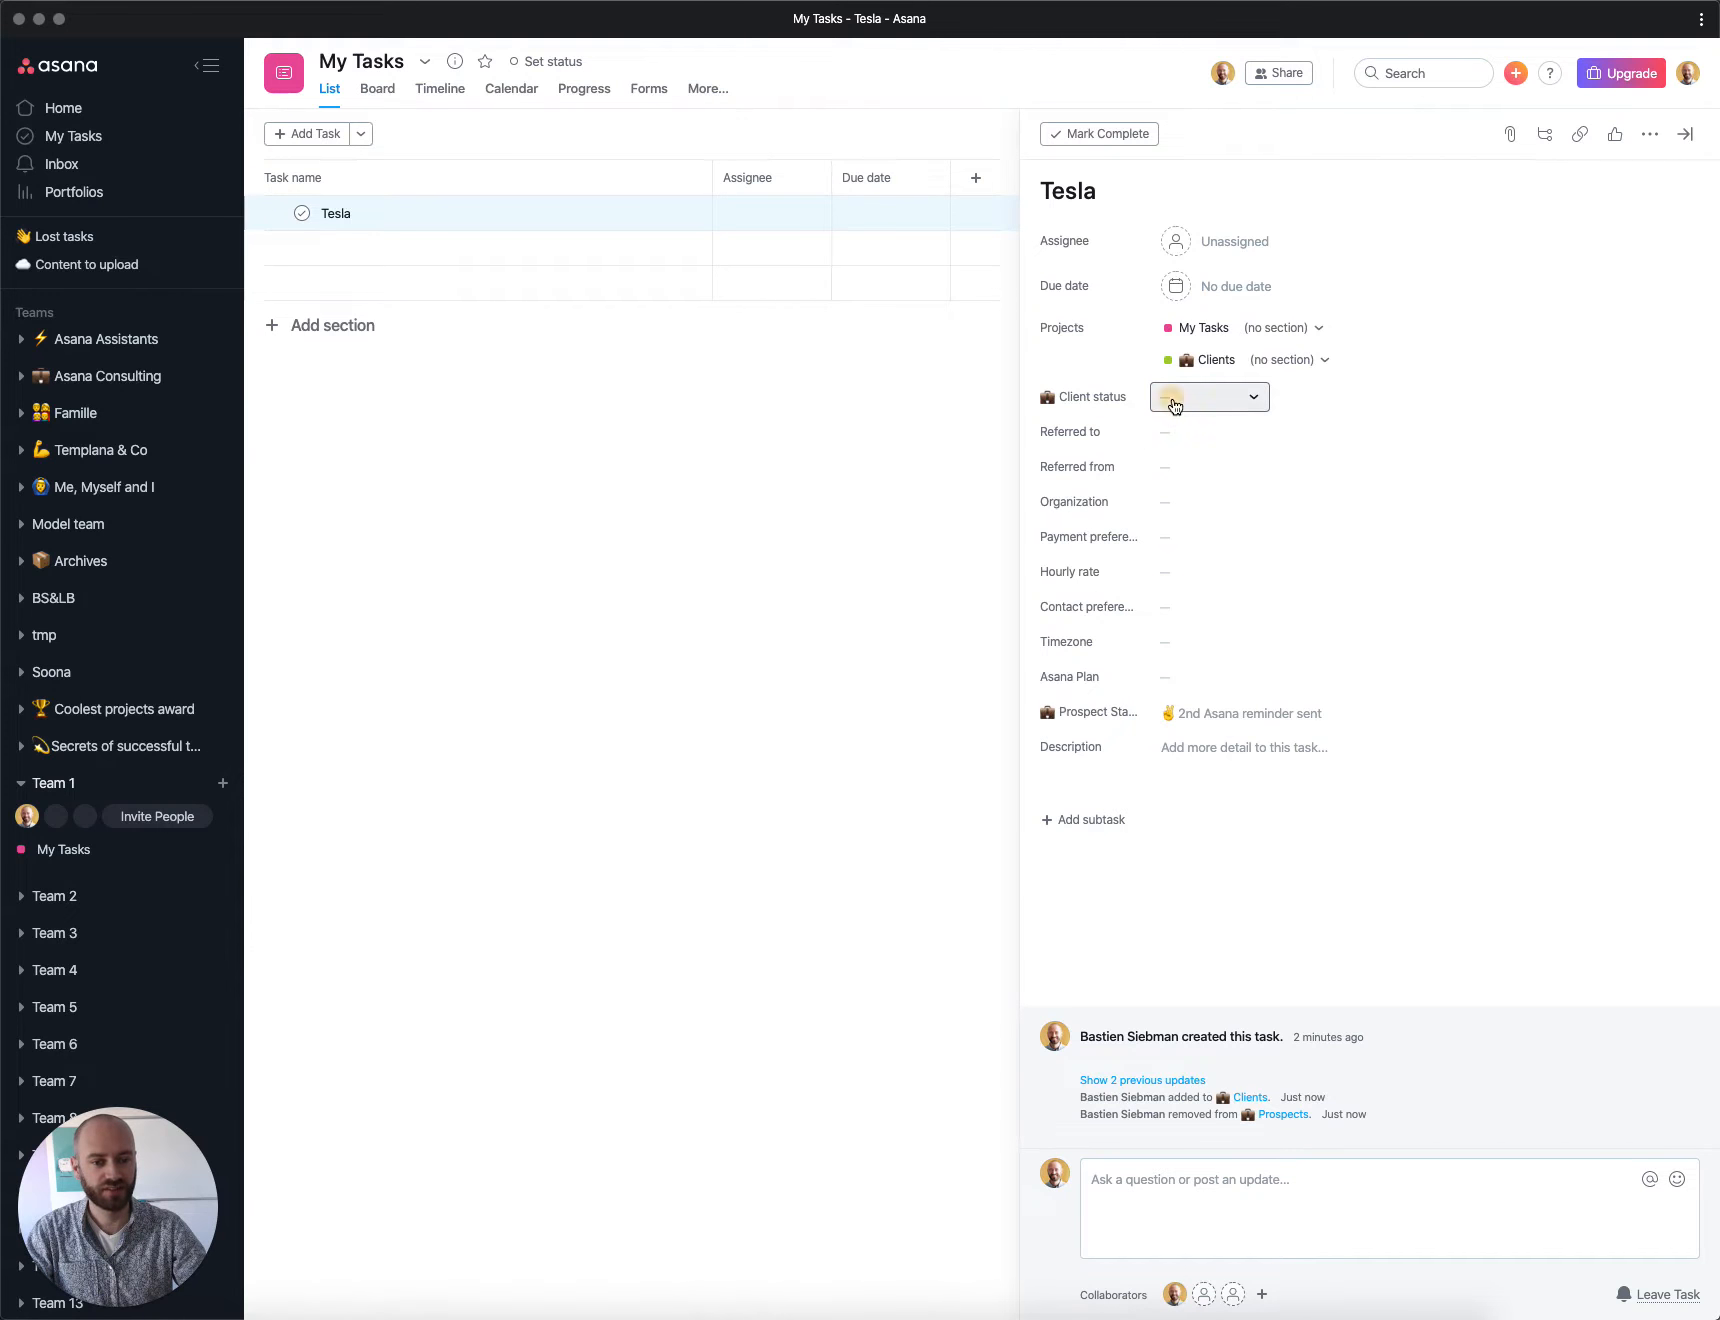
pyautogui.click(1175, 403)
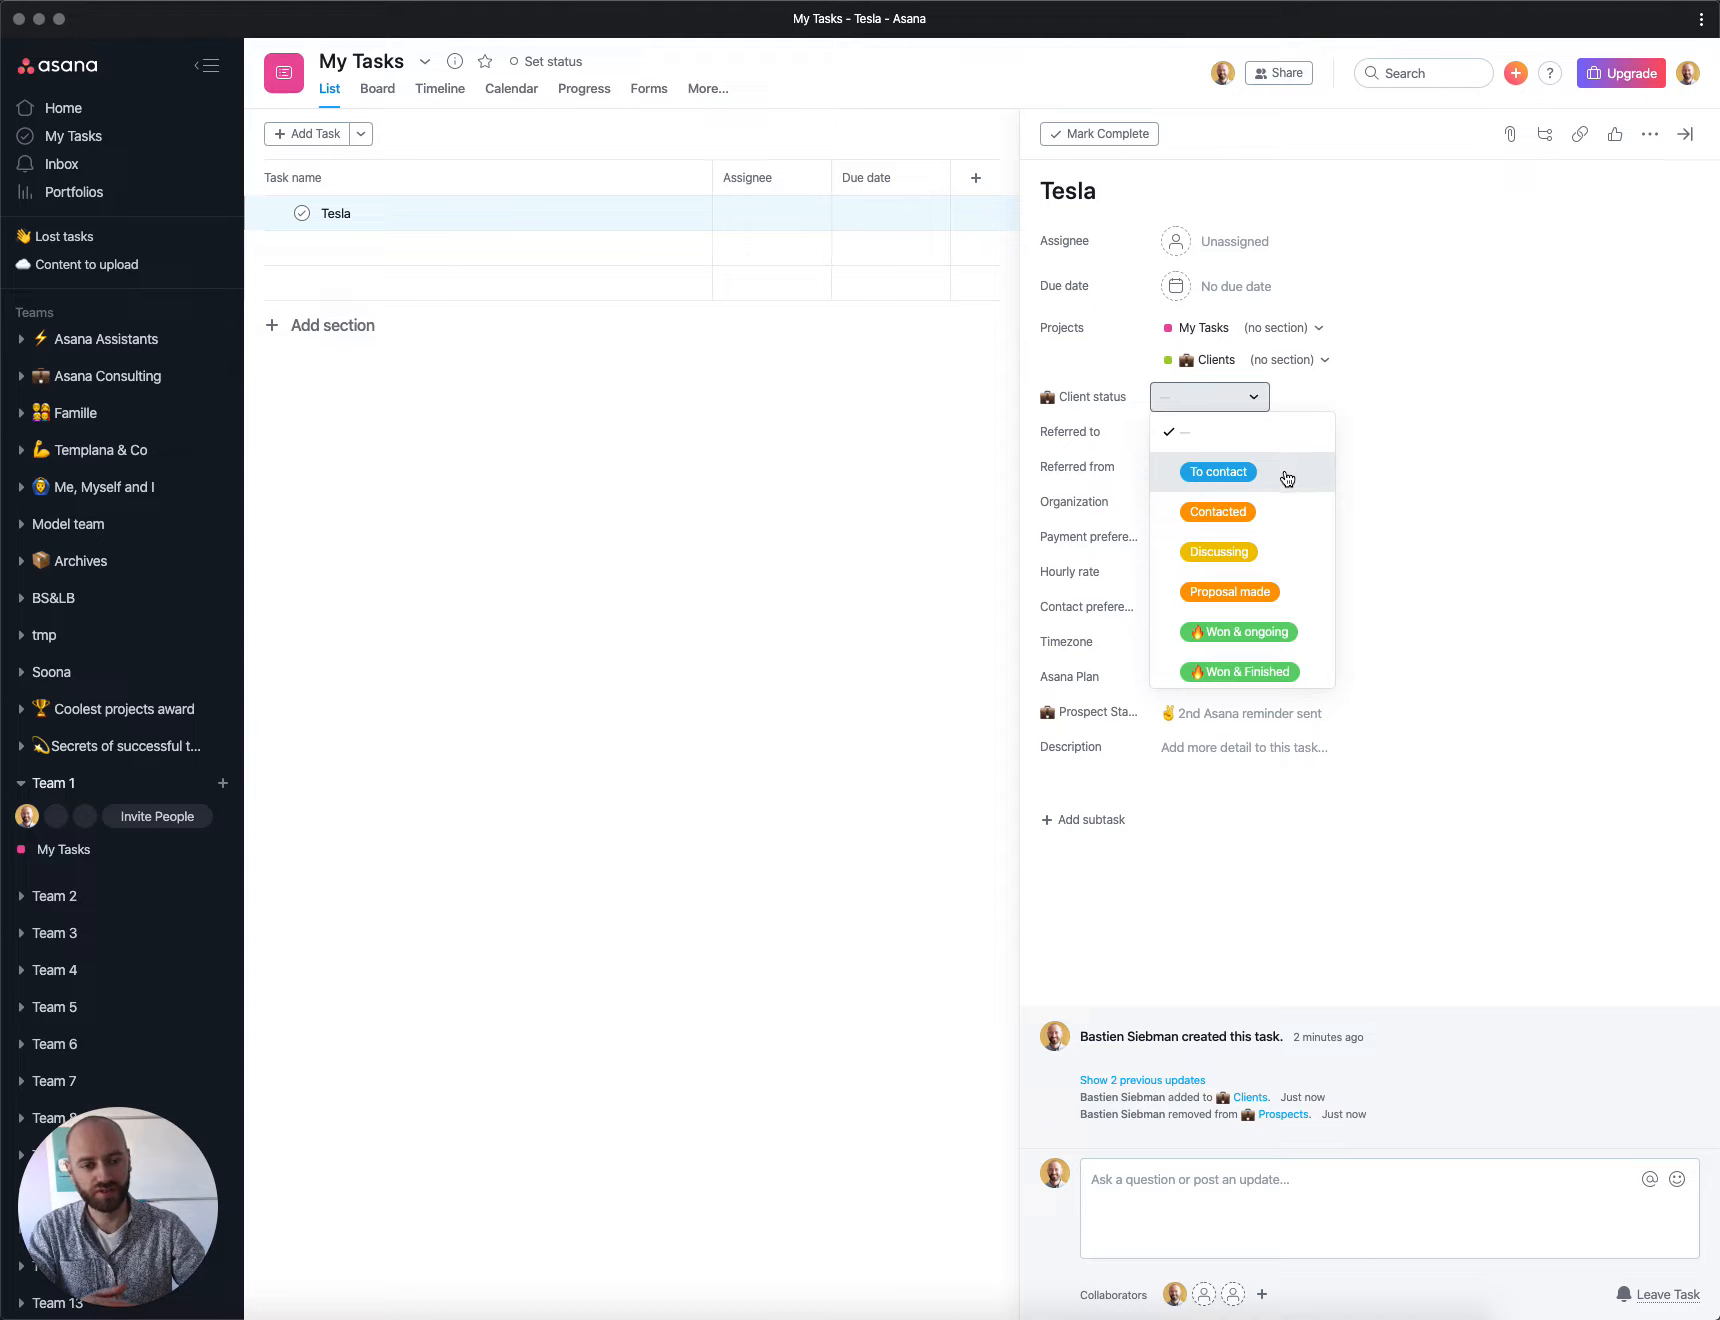
pyautogui.scroll(-2, 1265, 500)
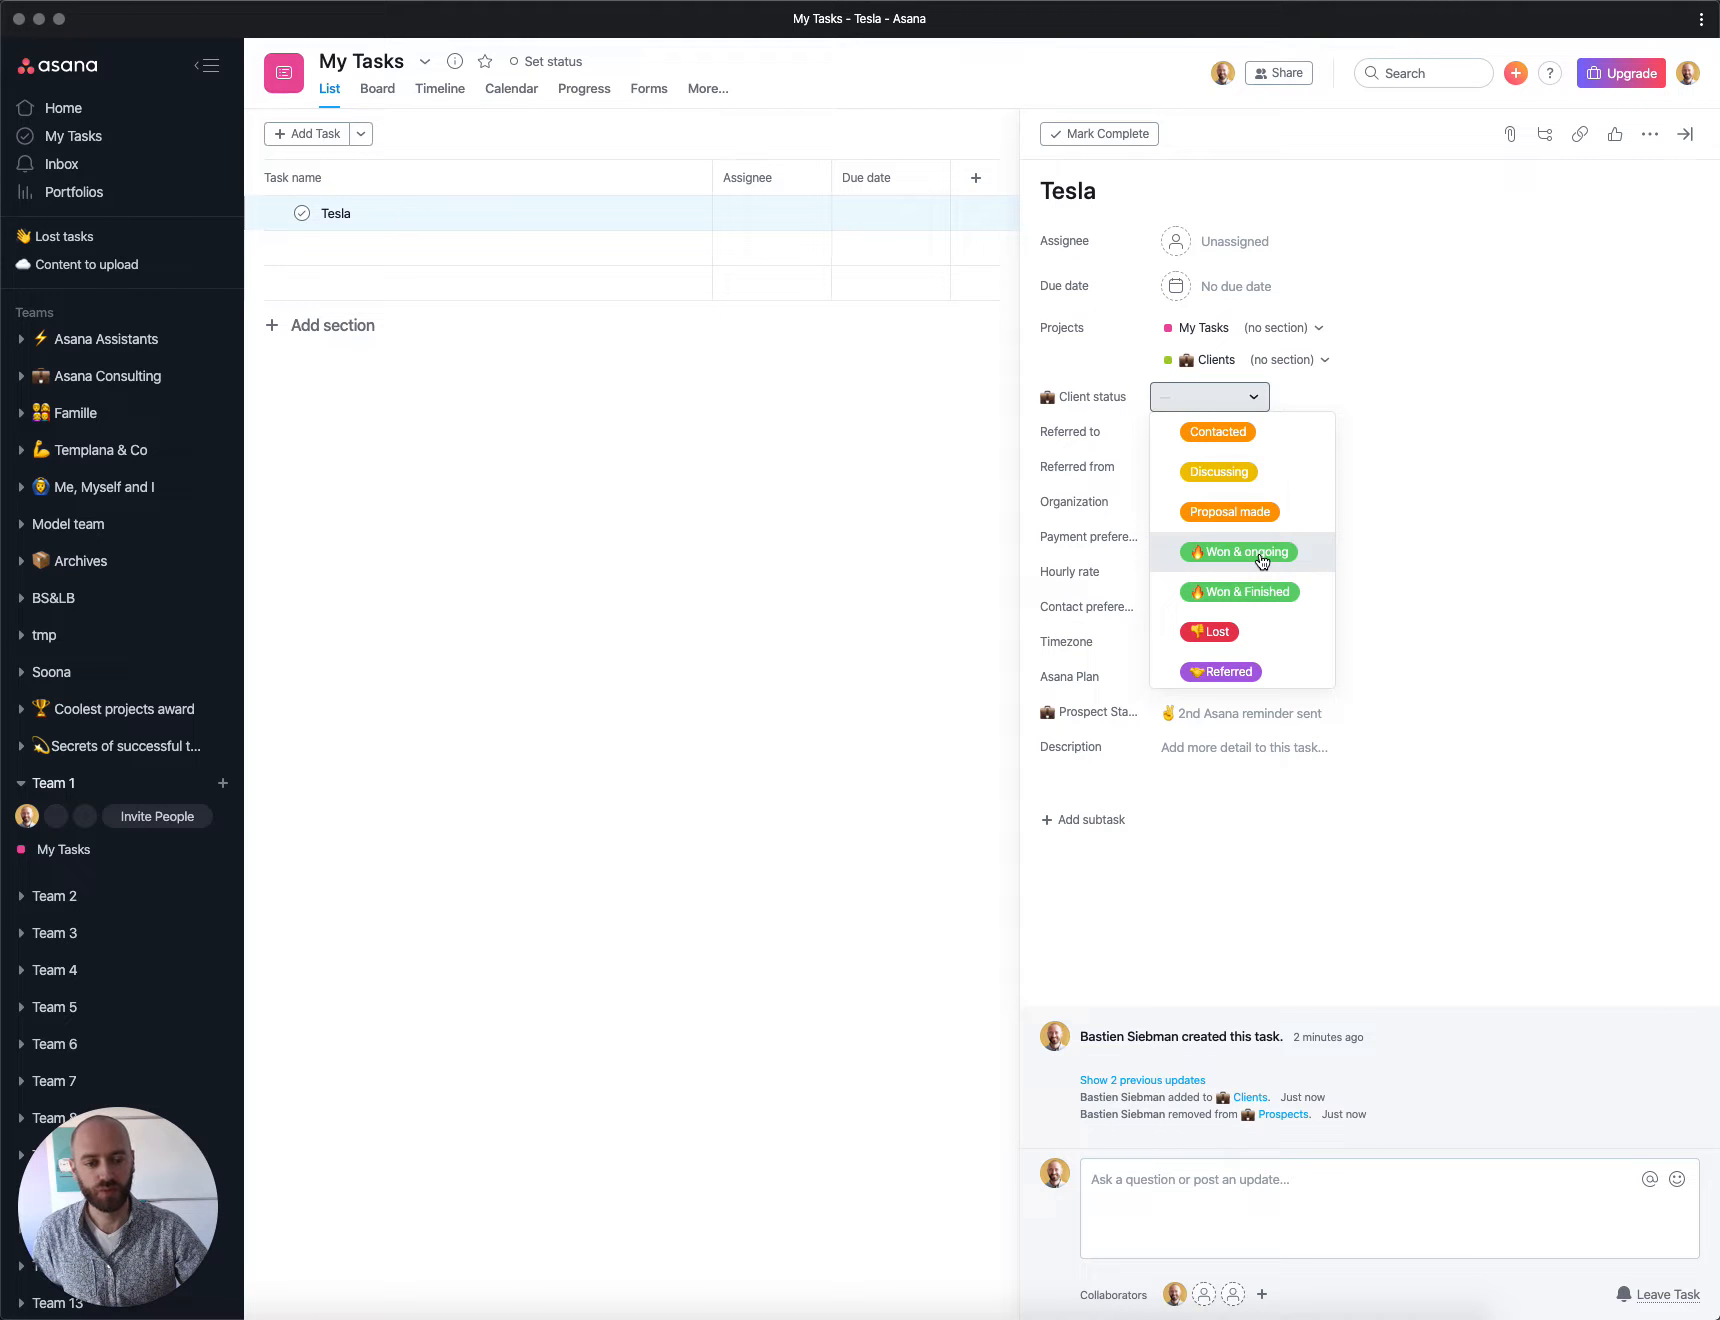
pyautogui.click(1260, 556)
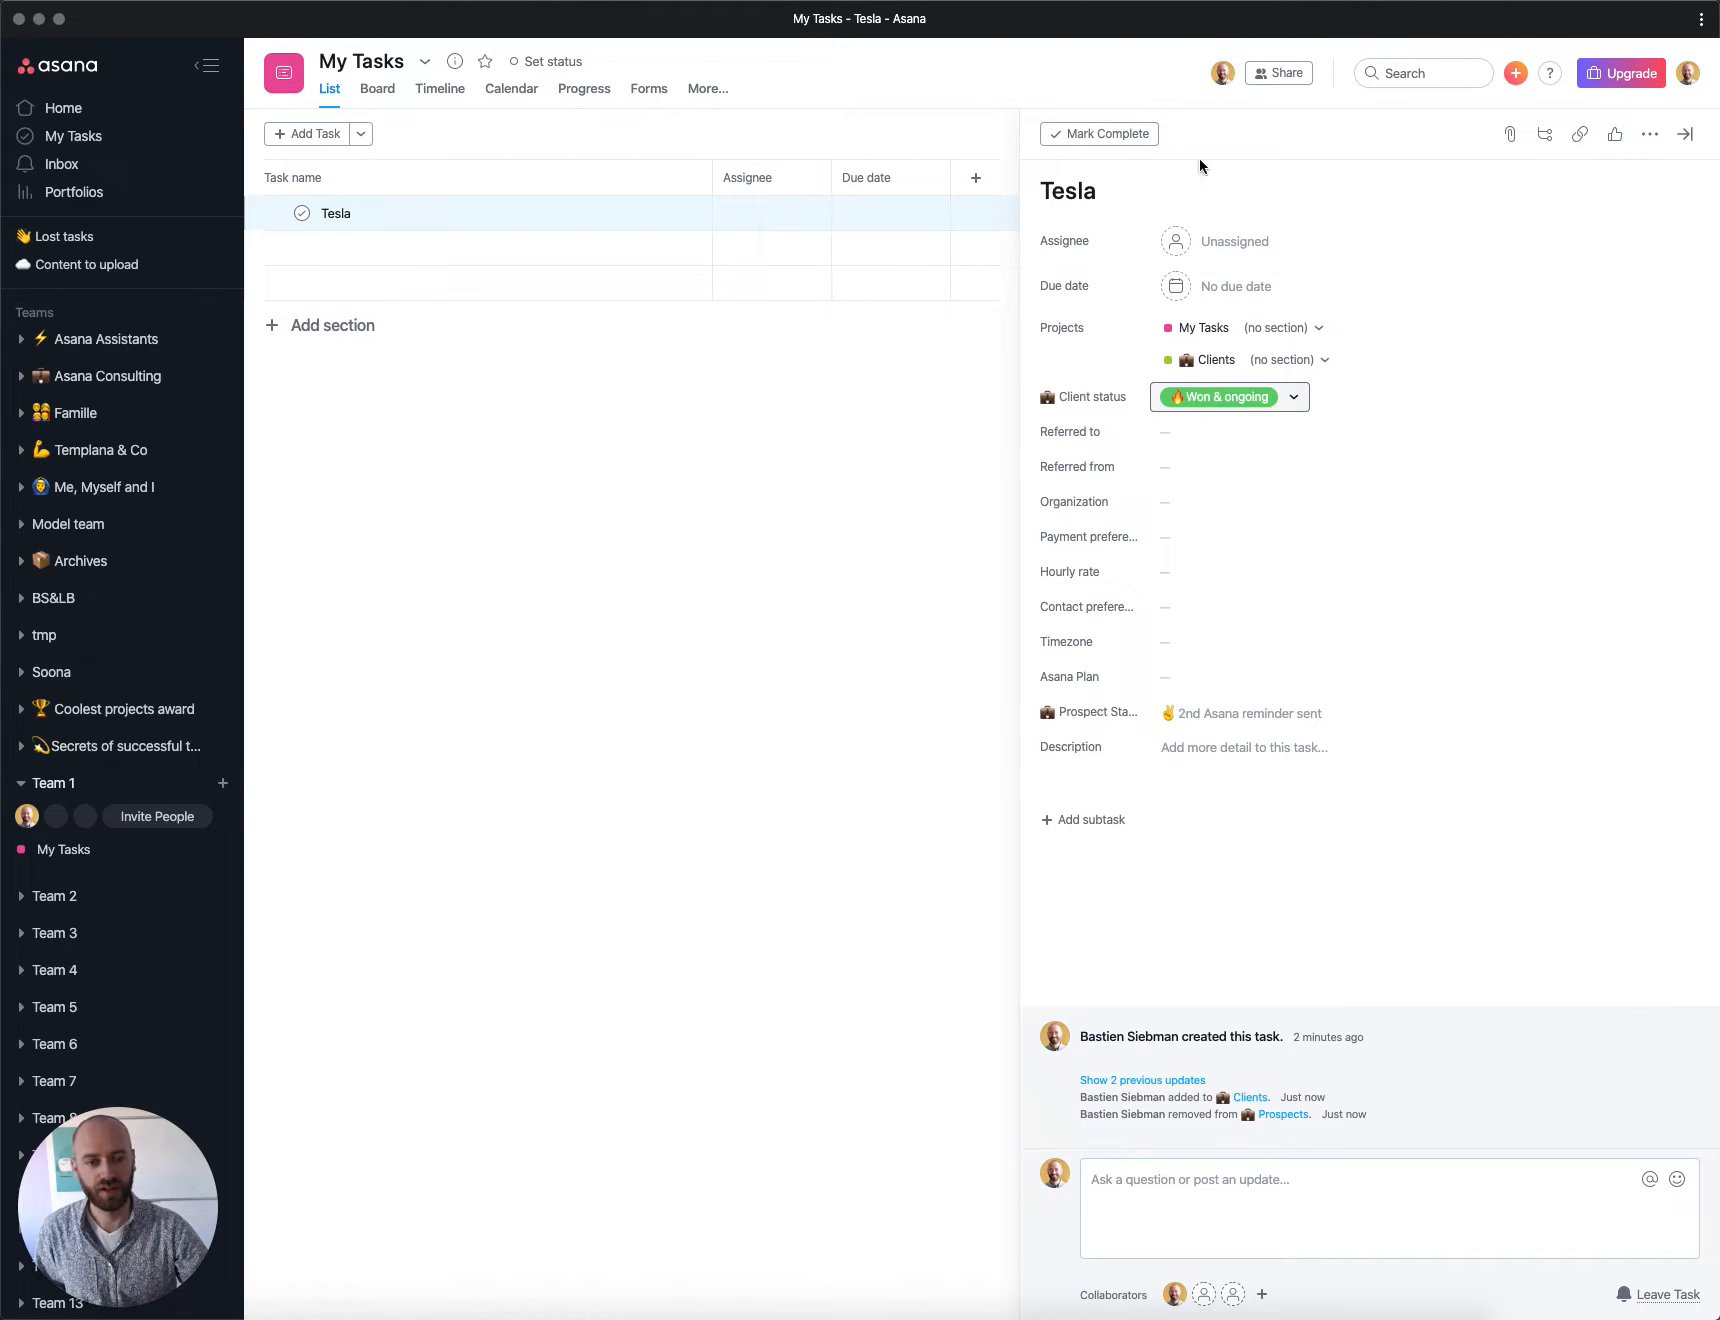
# Step: Start a new project from the Client [template] template and name it Tesla
pyautogui.click(1516, 73)
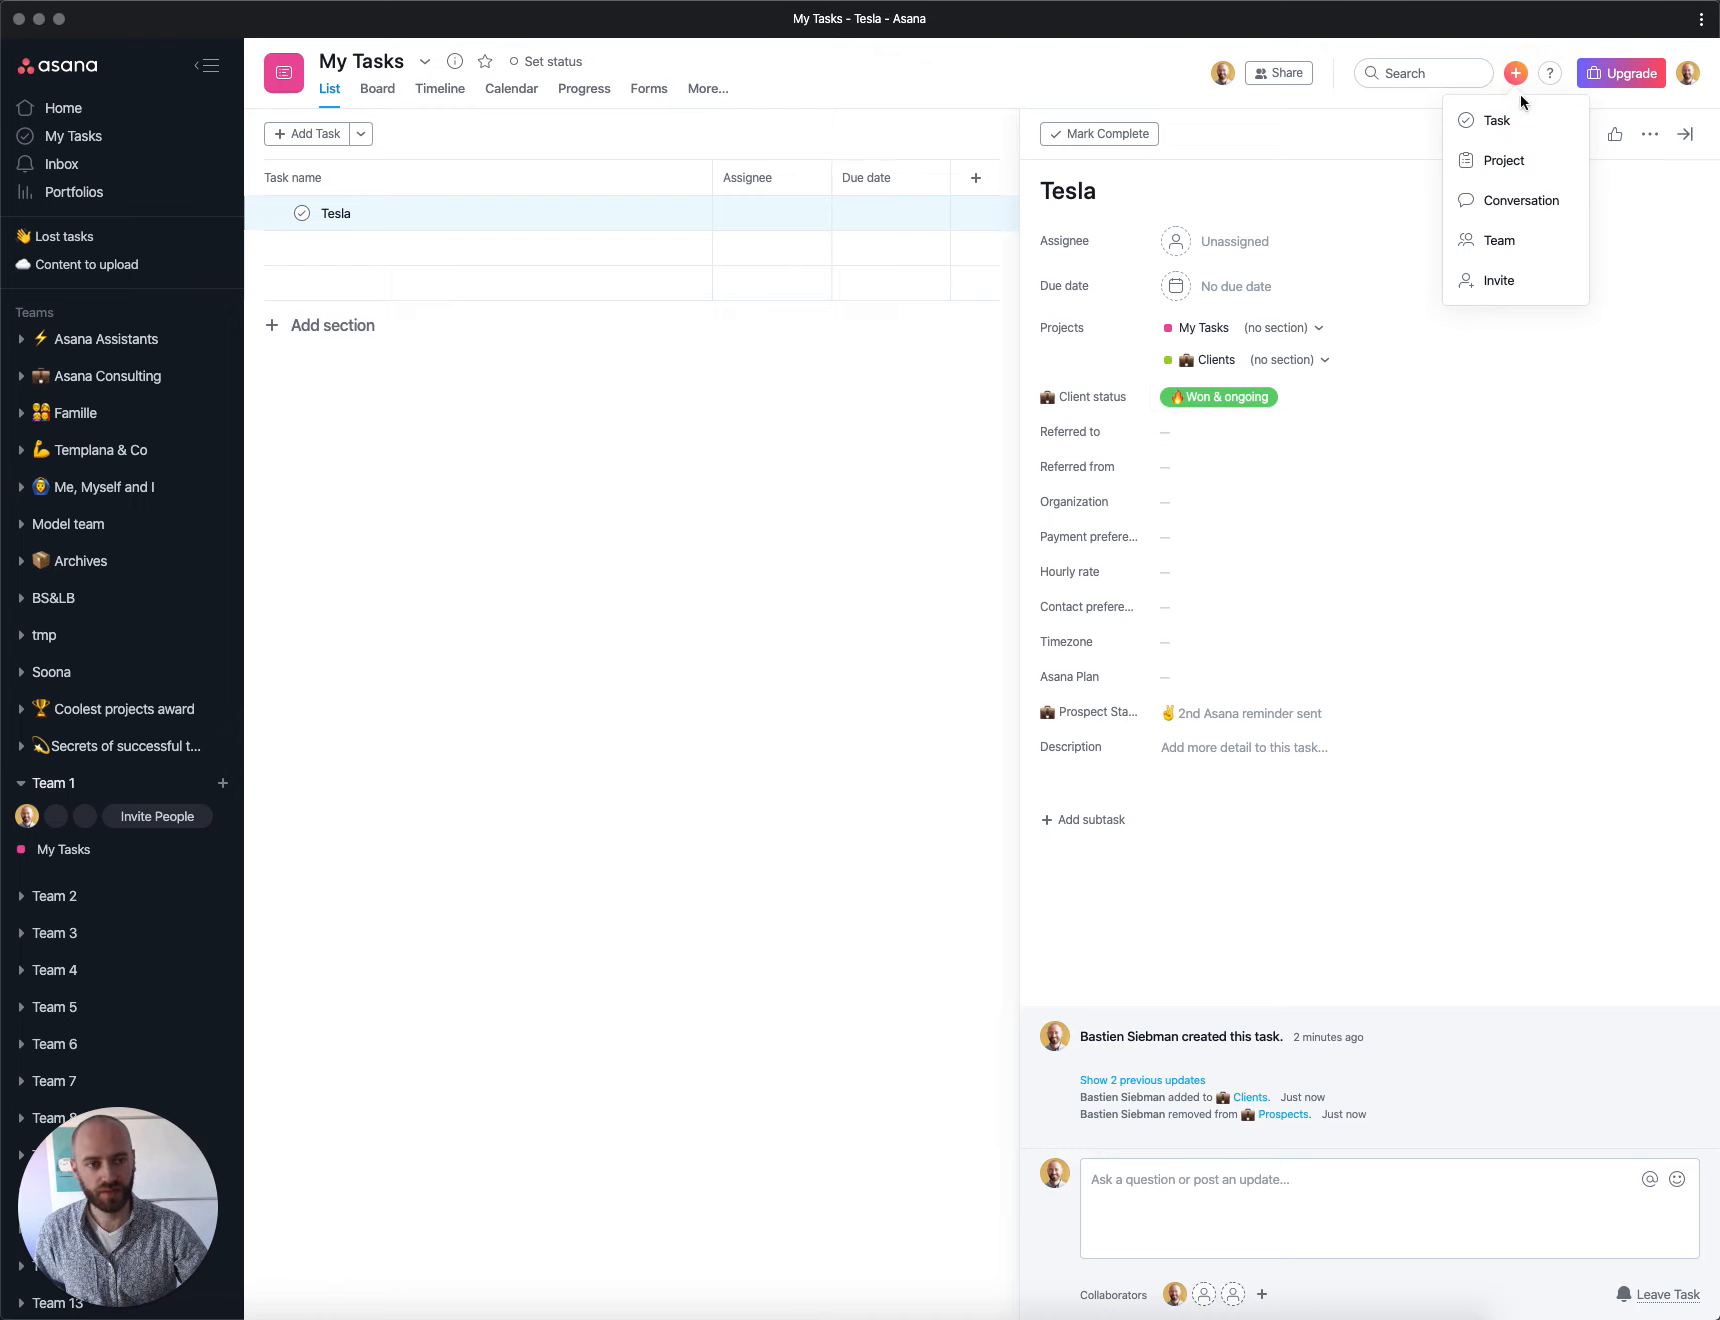
pyautogui.click(1505, 160)
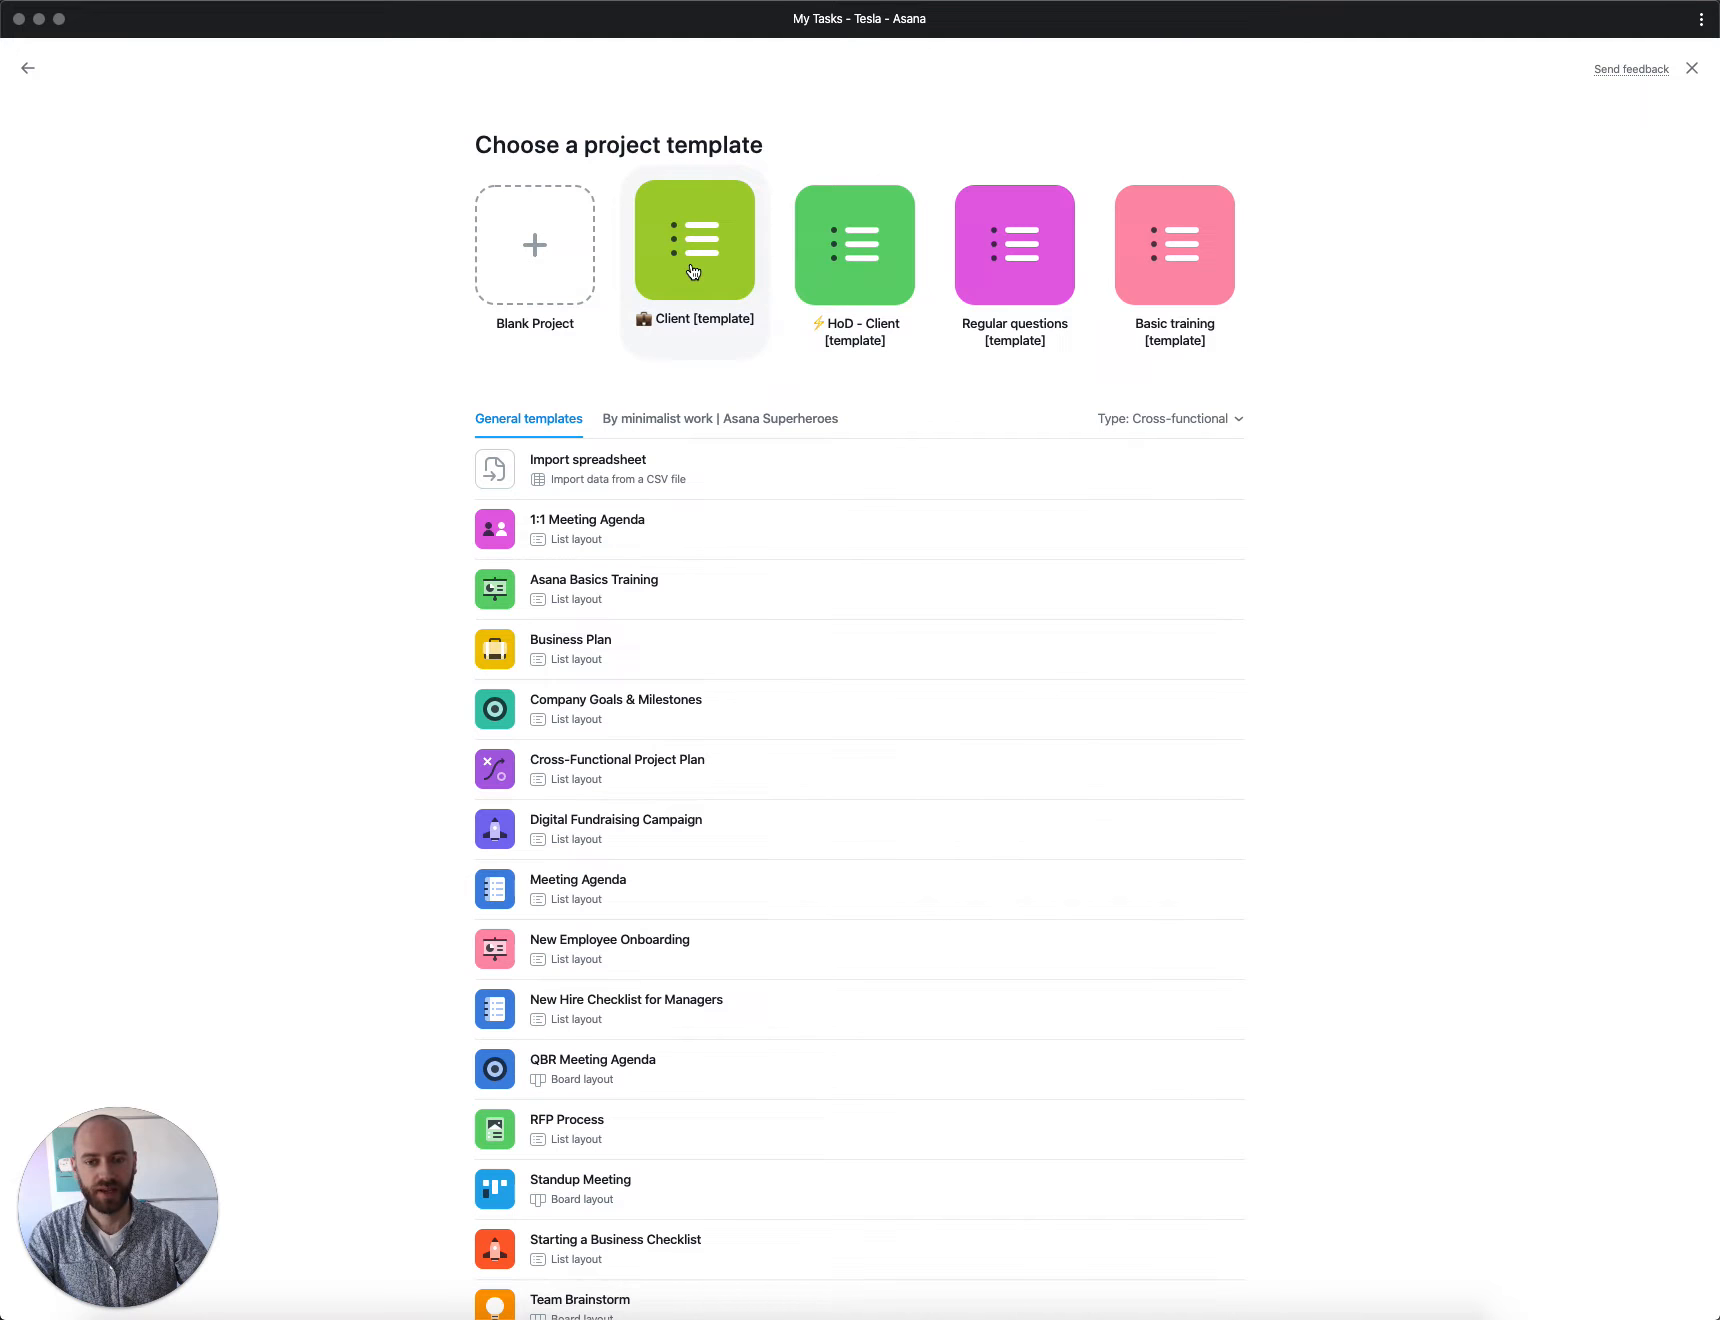
pyautogui.click(693, 270)
pyautogui.moveTo(681, 312); pyautogui.dragTo(914, 330)
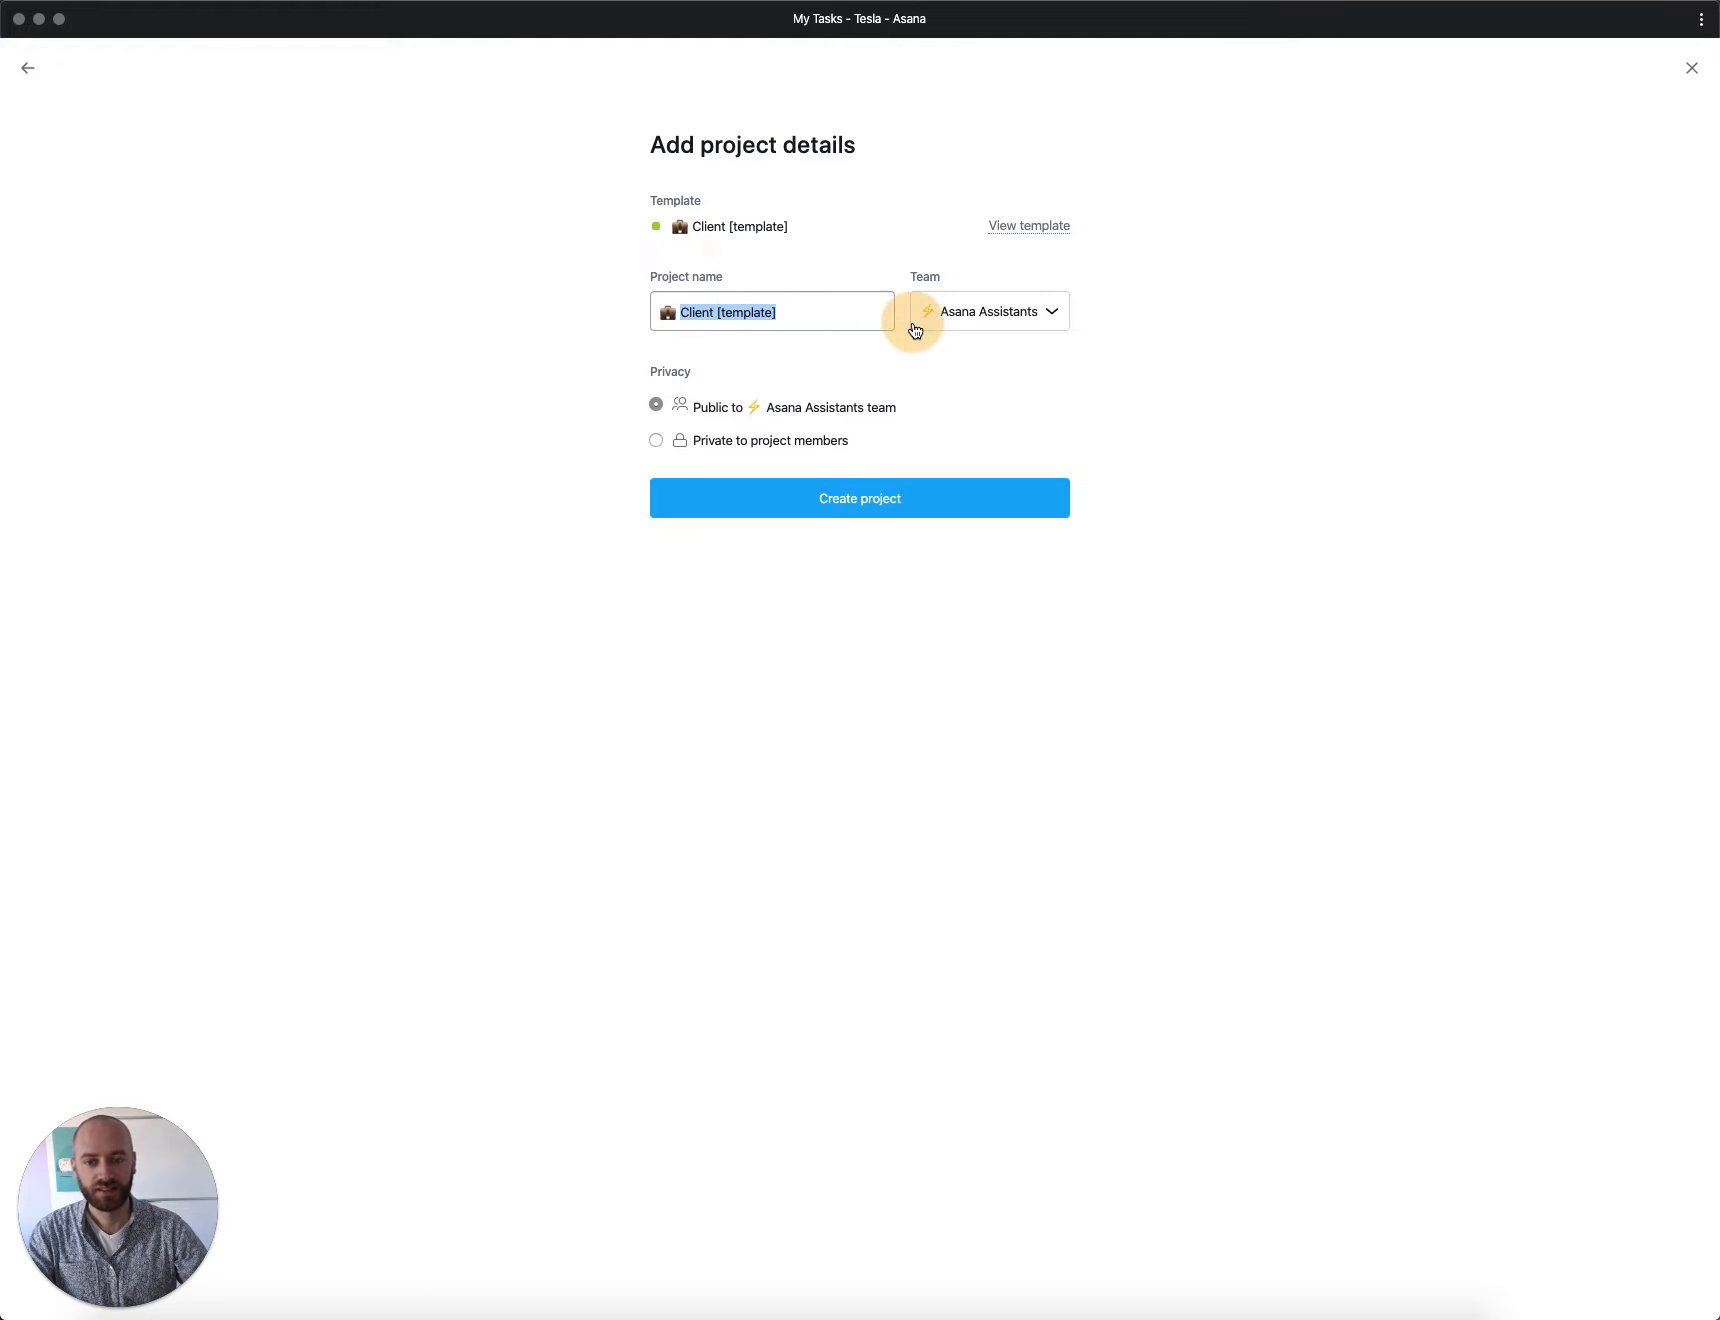
pyautogui.write('Tesla')
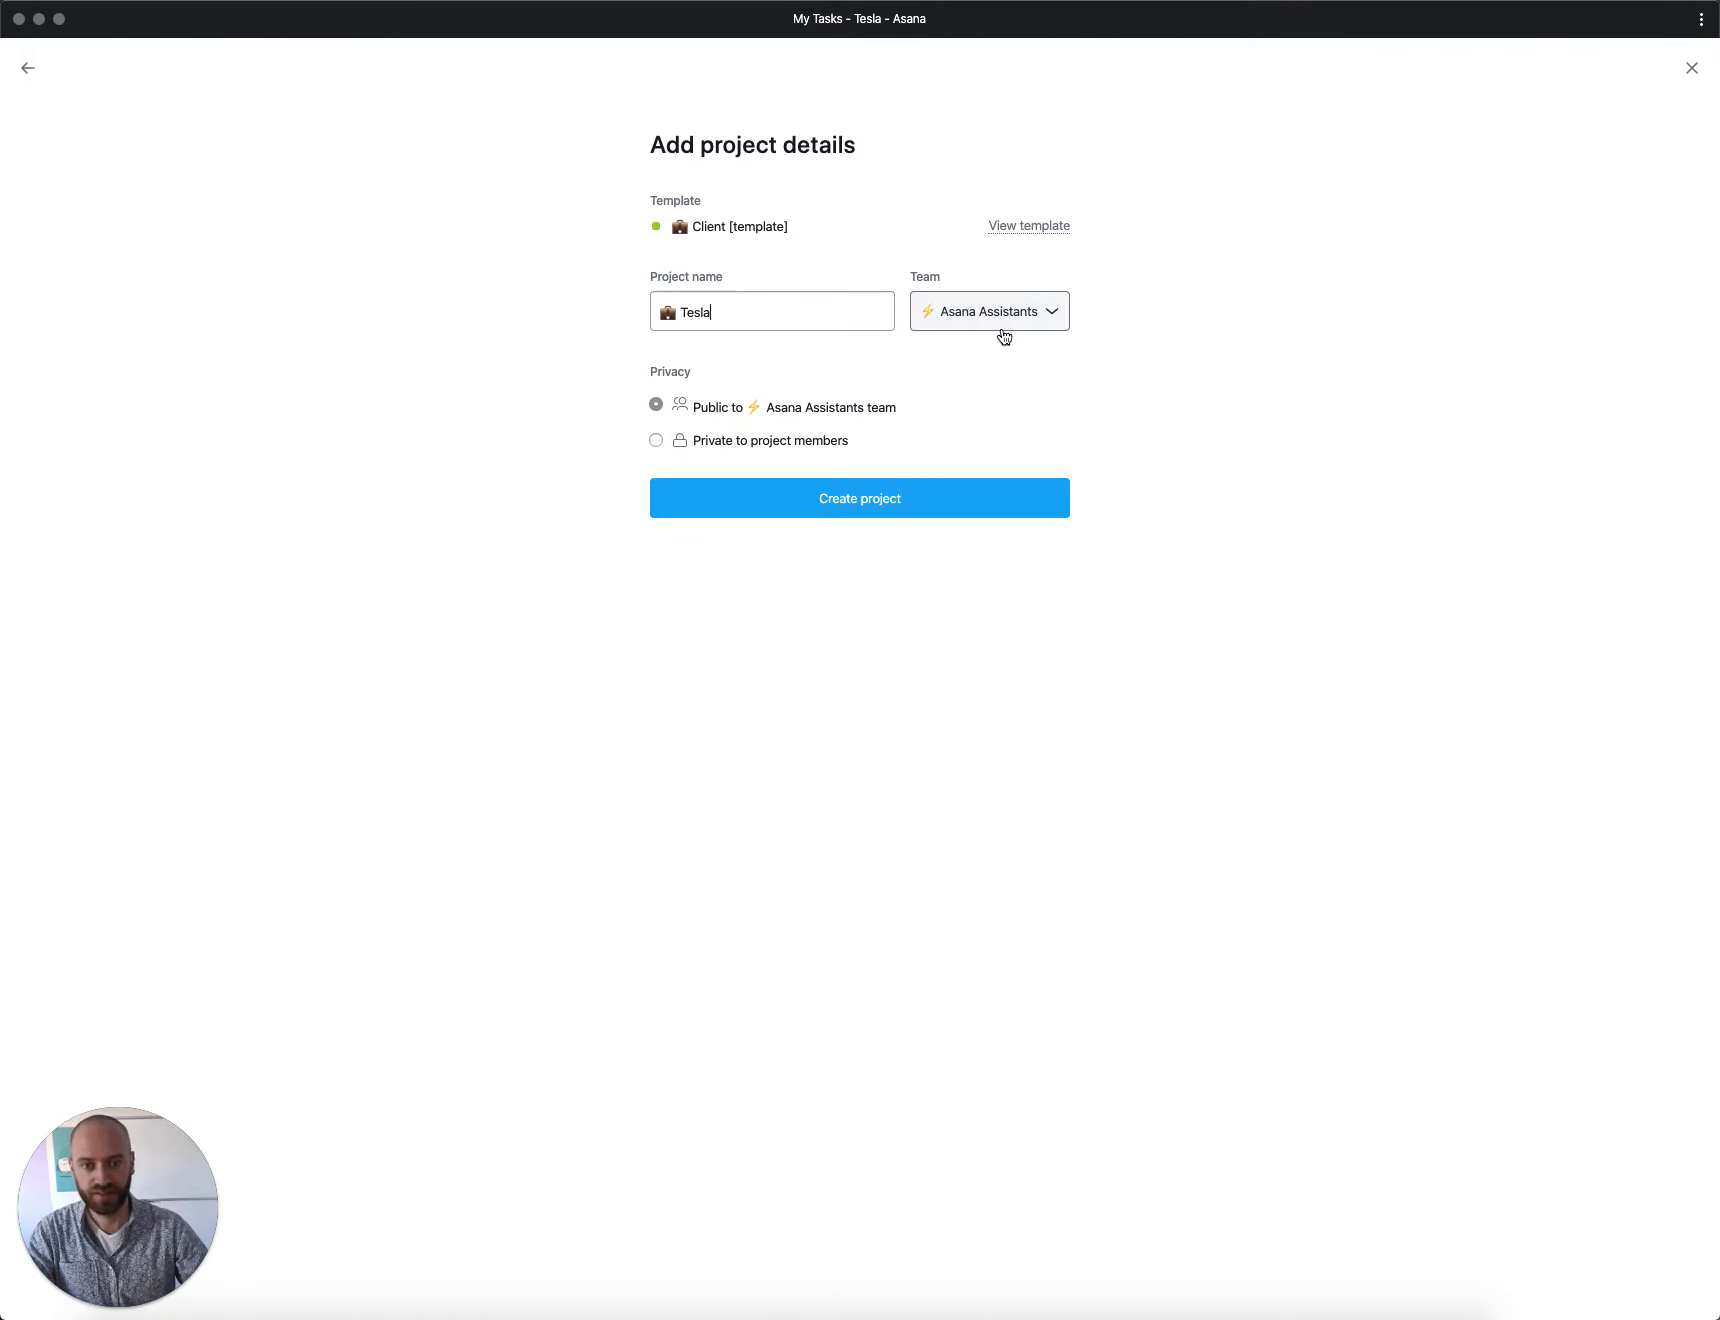
# Step: Assign the new project to Team 1, make it private to project members, and create it
pyautogui.click(1012, 321)
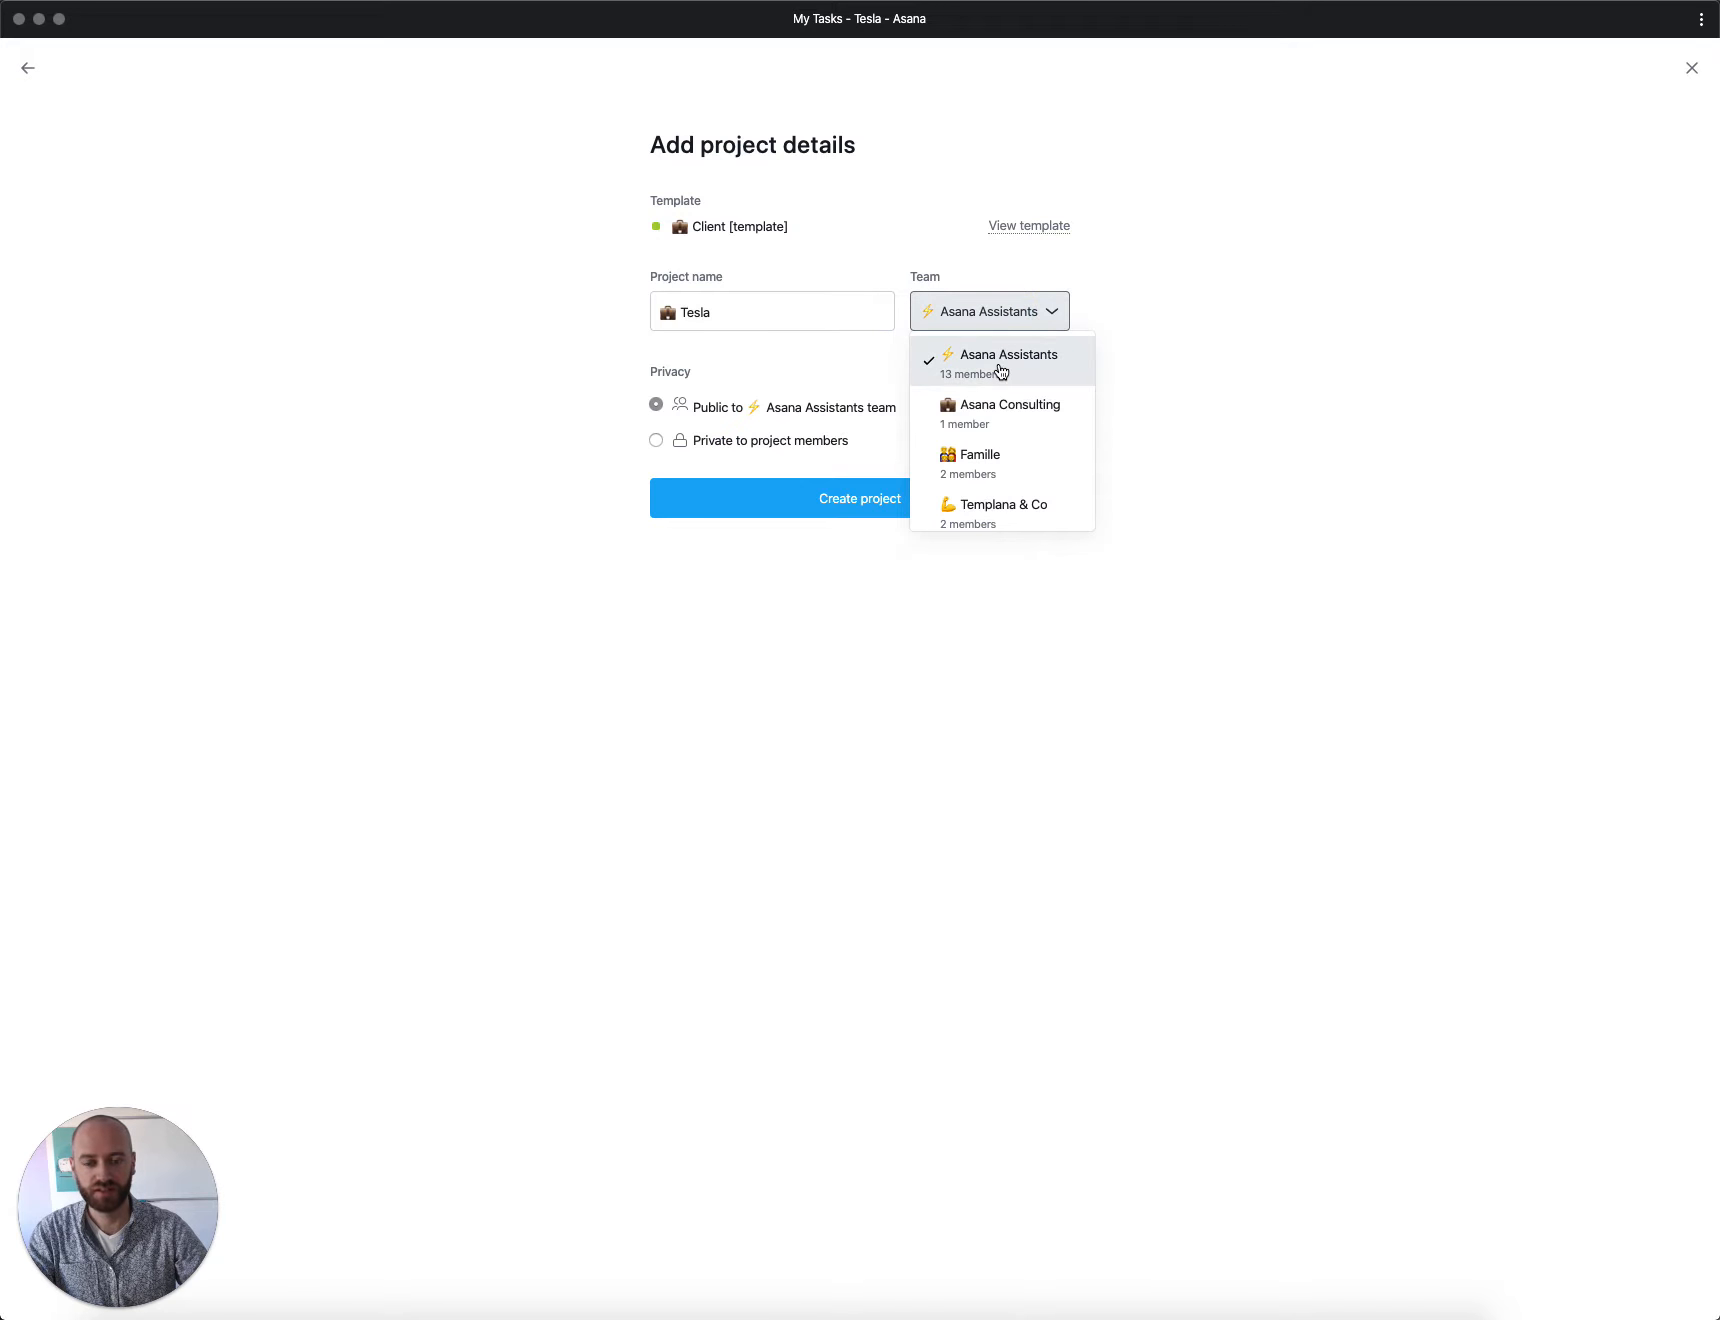
pyautogui.scroll(-10, 1000, 372)
pyautogui.scroll(-3, 1000, 407)
pyautogui.scroll(1, 998, 407)
pyautogui.click(986, 362)
pyautogui.click(748, 437)
pyautogui.click(862, 495)
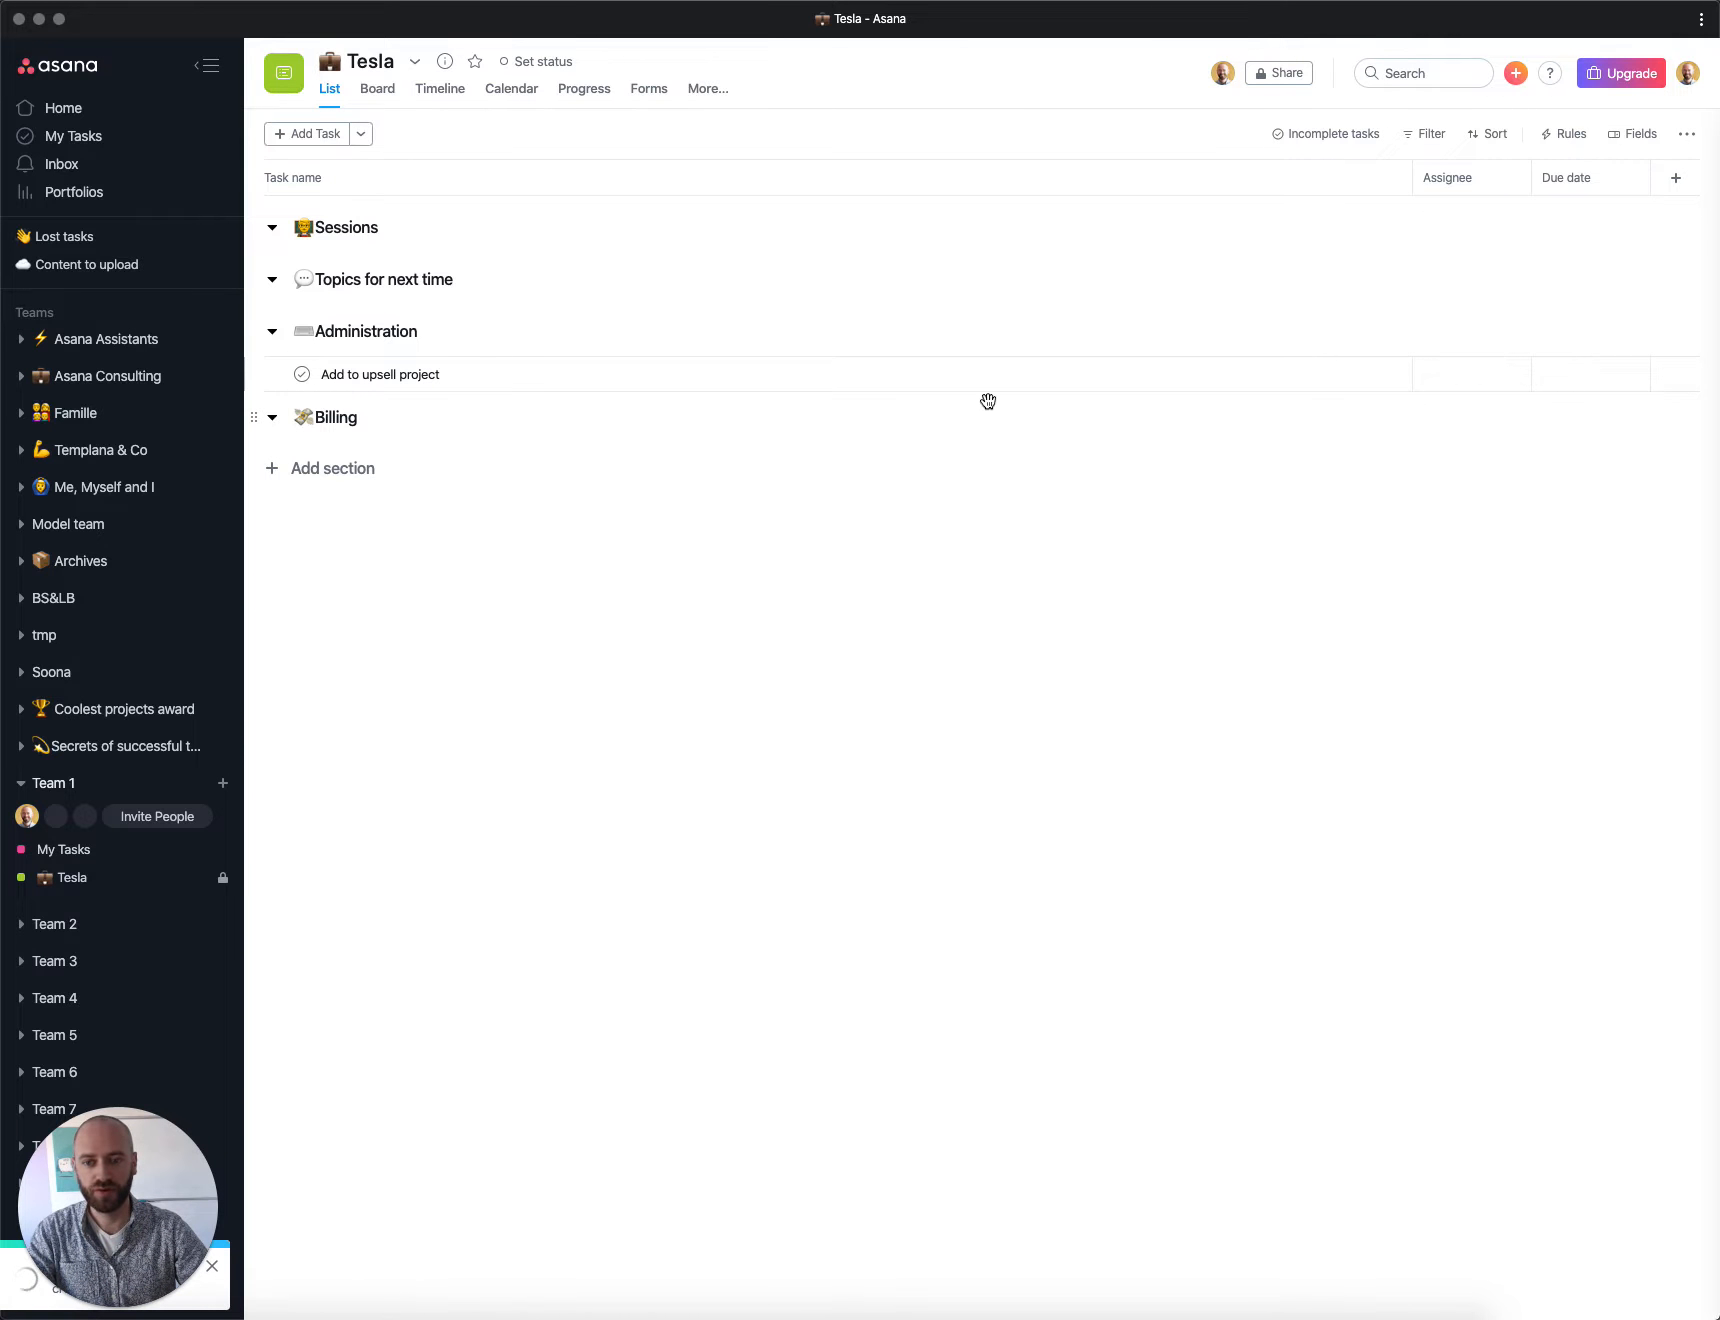
# Step: Search for tesla and open the Tesla task from the results
pyautogui.click(1393, 76)
pyautogui.write('tesla')
pyautogui.press('Down')
pyautogui.press('Down')
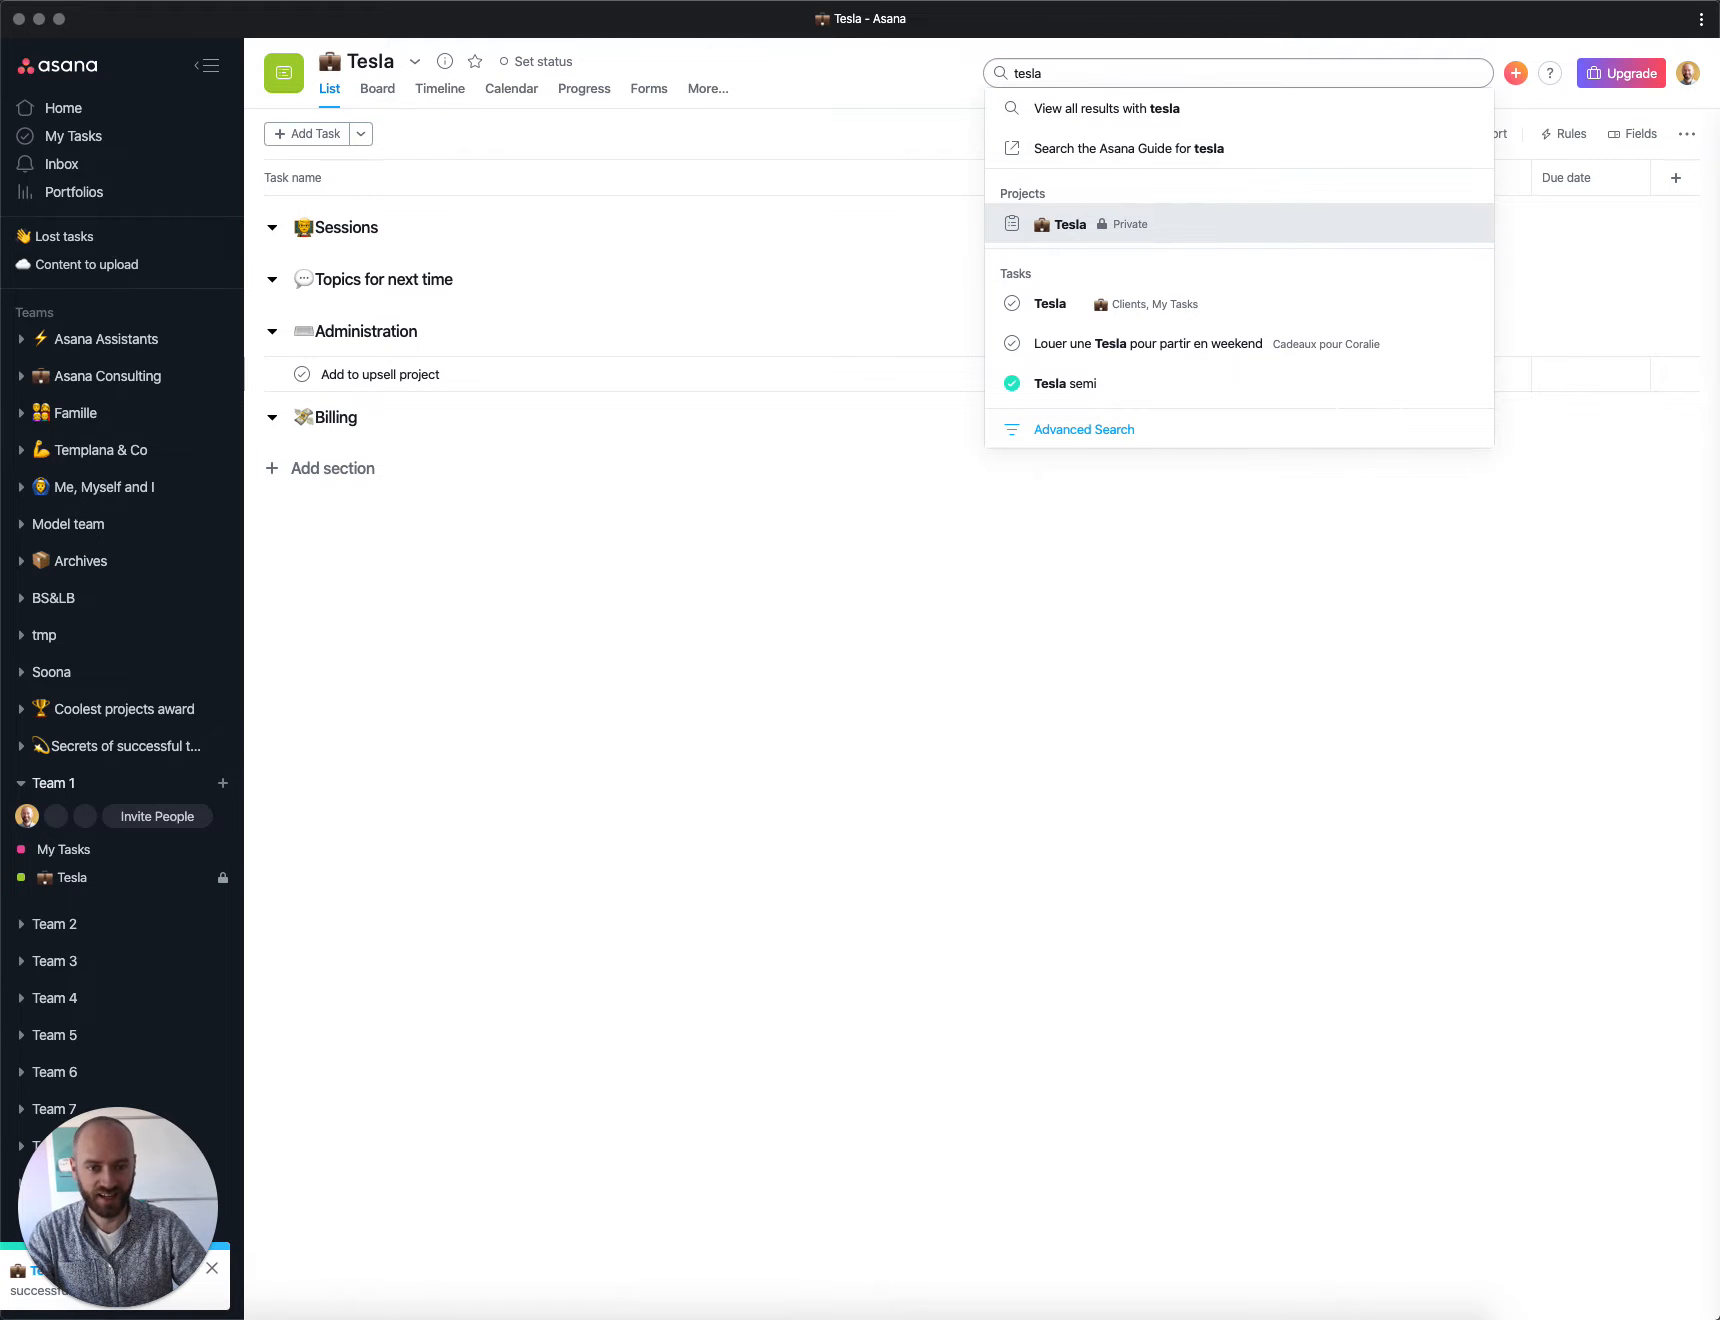
pyautogui.press('Down')
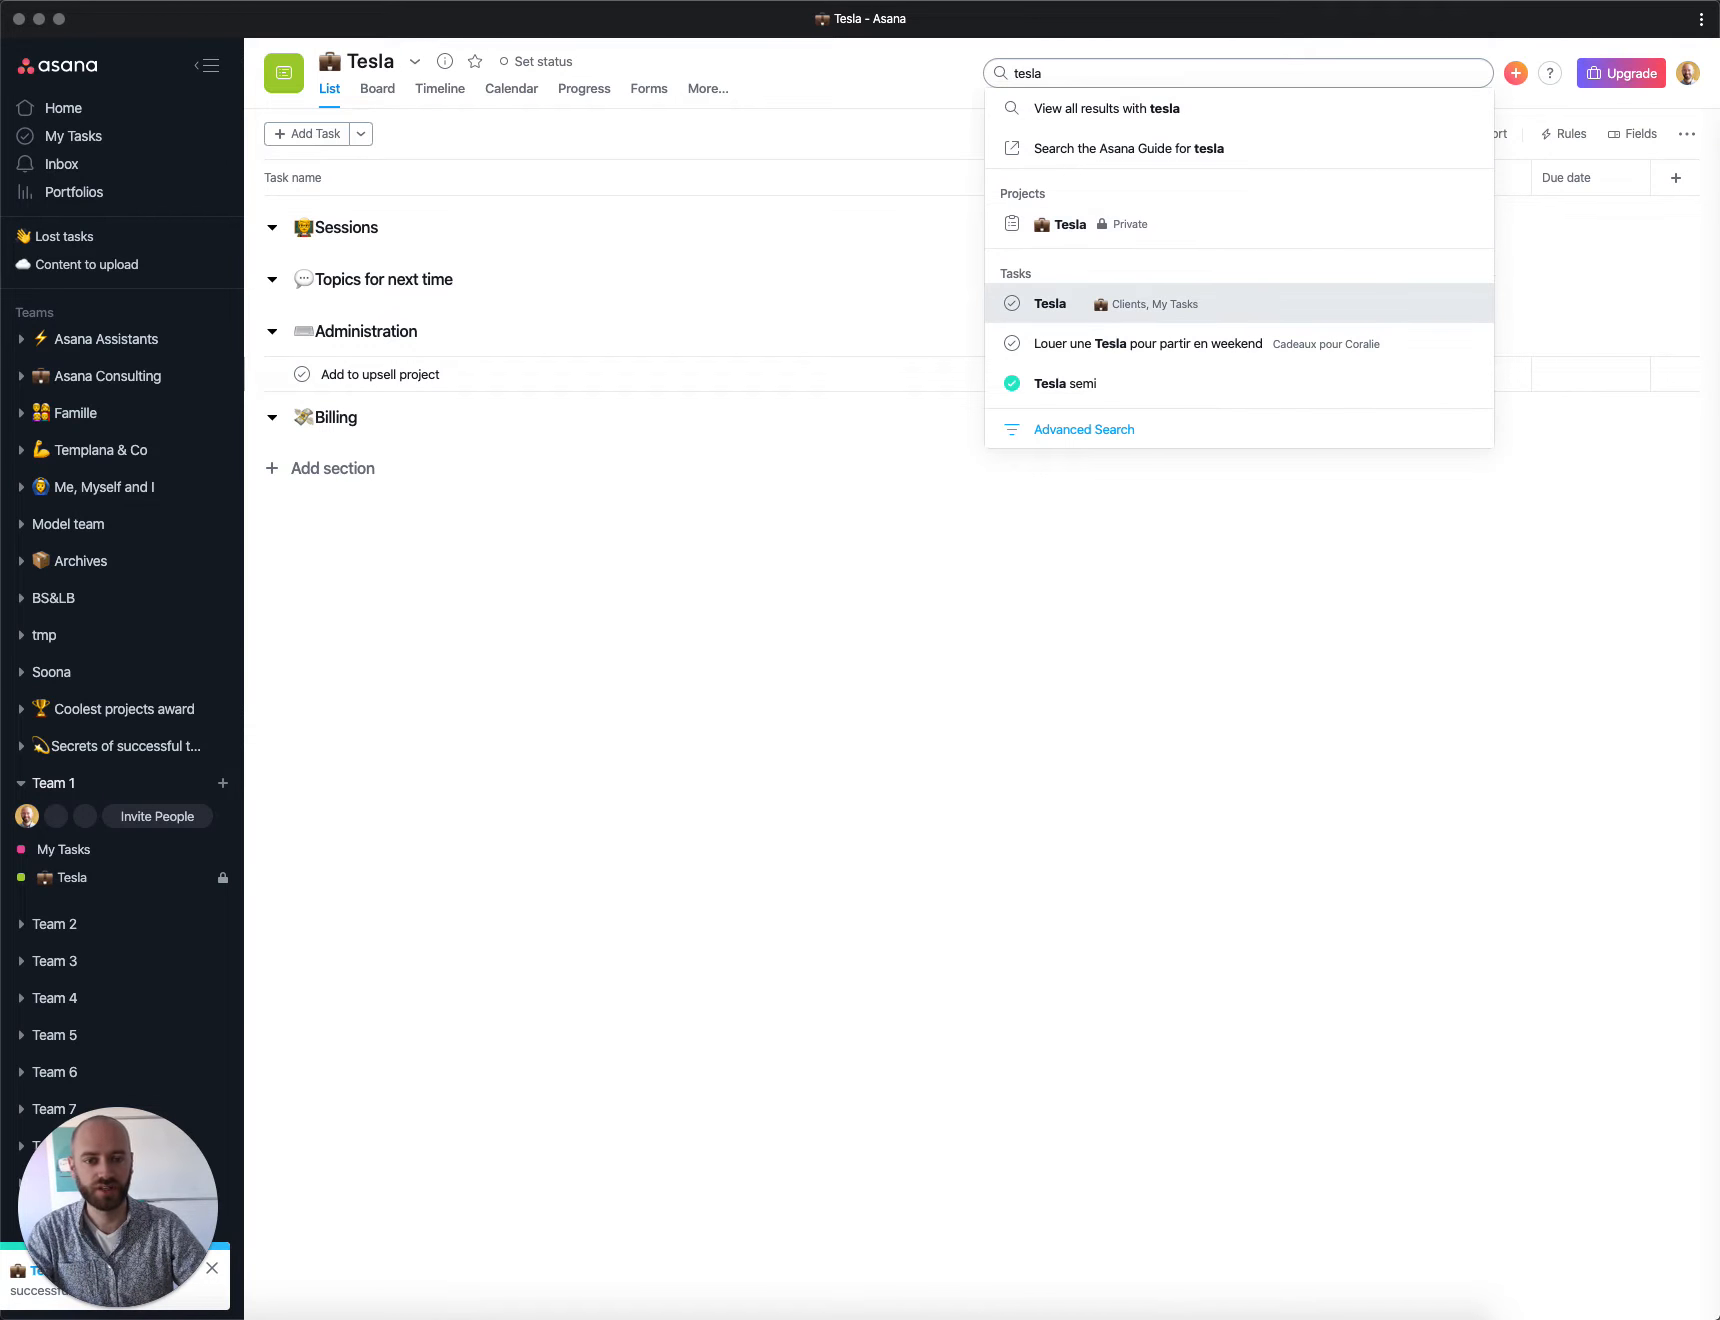
pyautogui.press('Return')
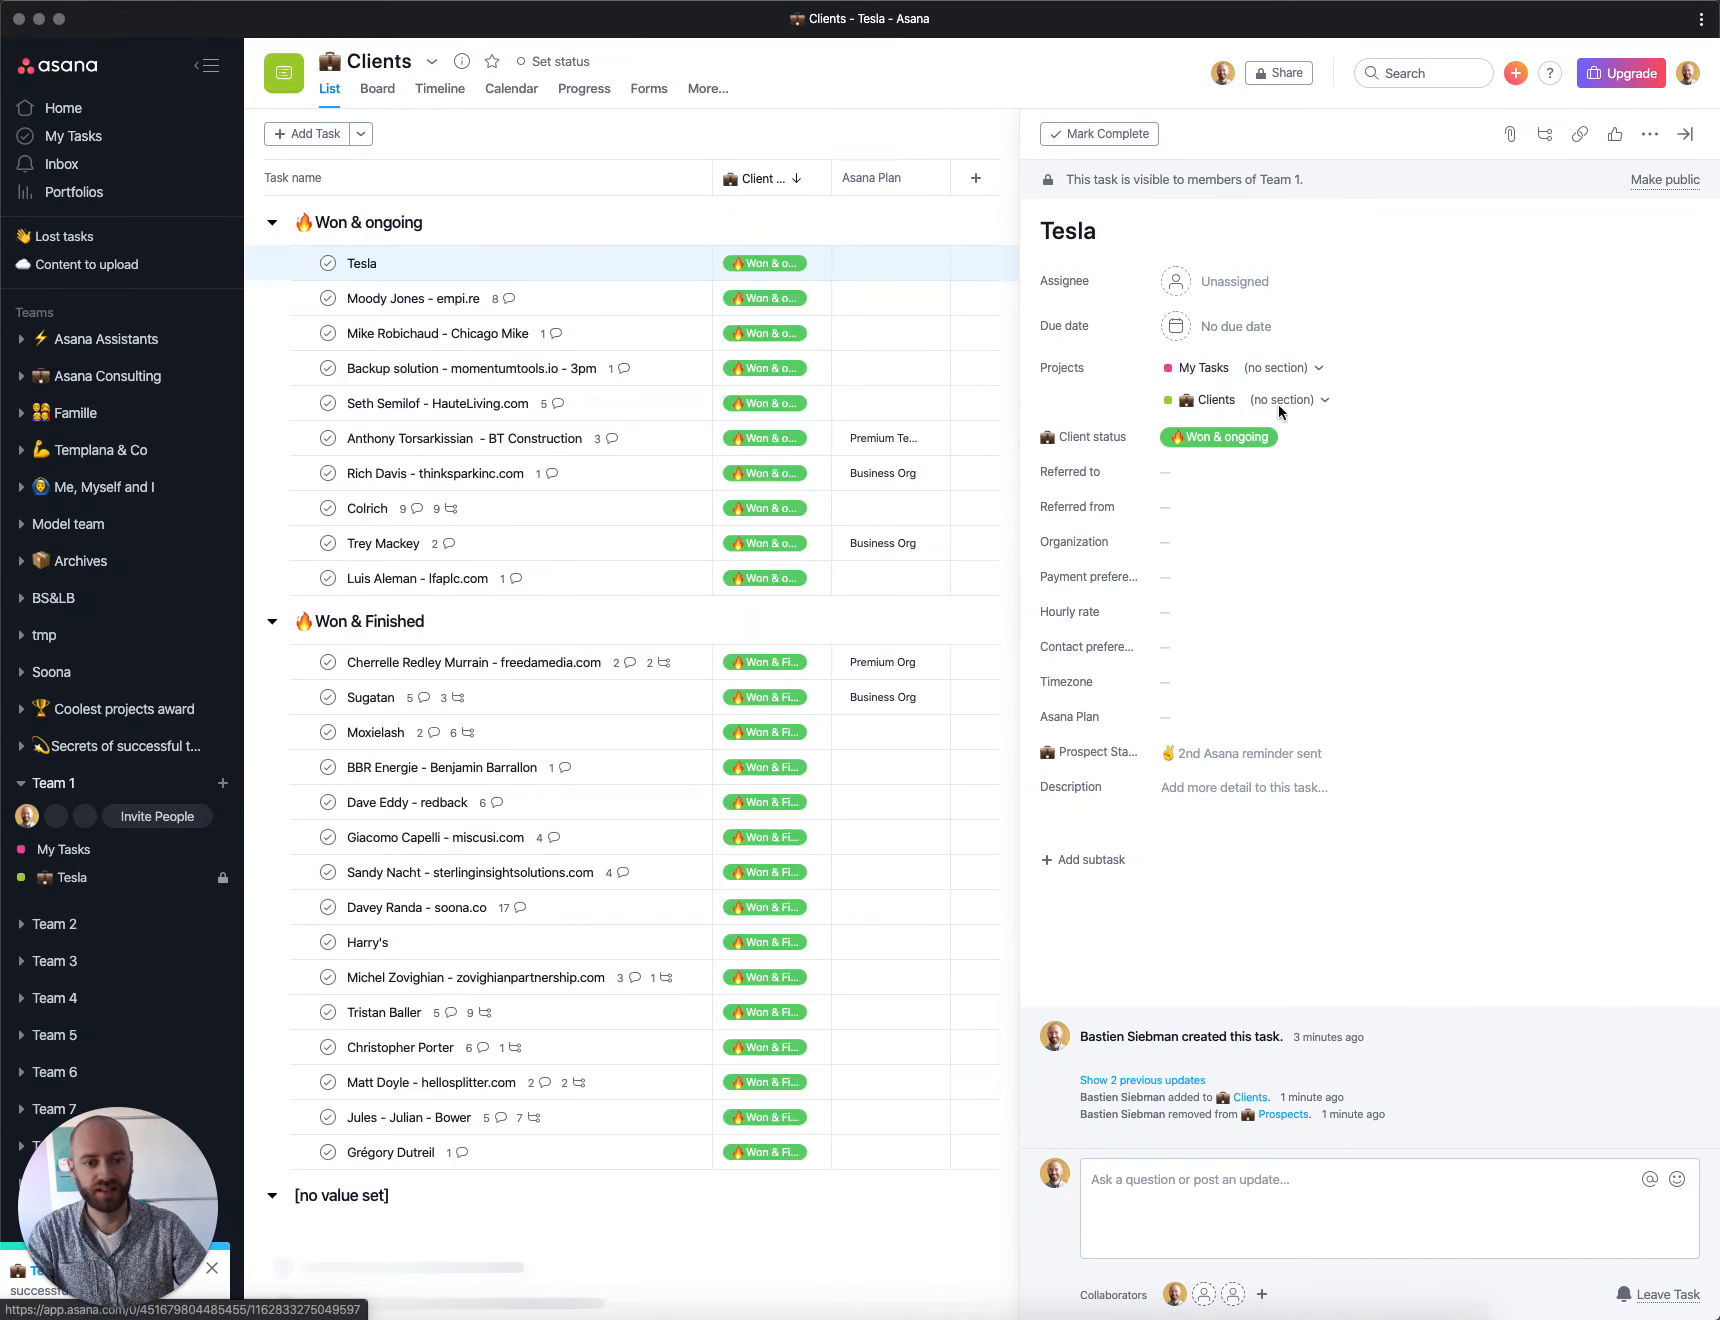
# Step: Add the Tesla task to the Tesla project and open that project
pyautogui.click(1371, 400)
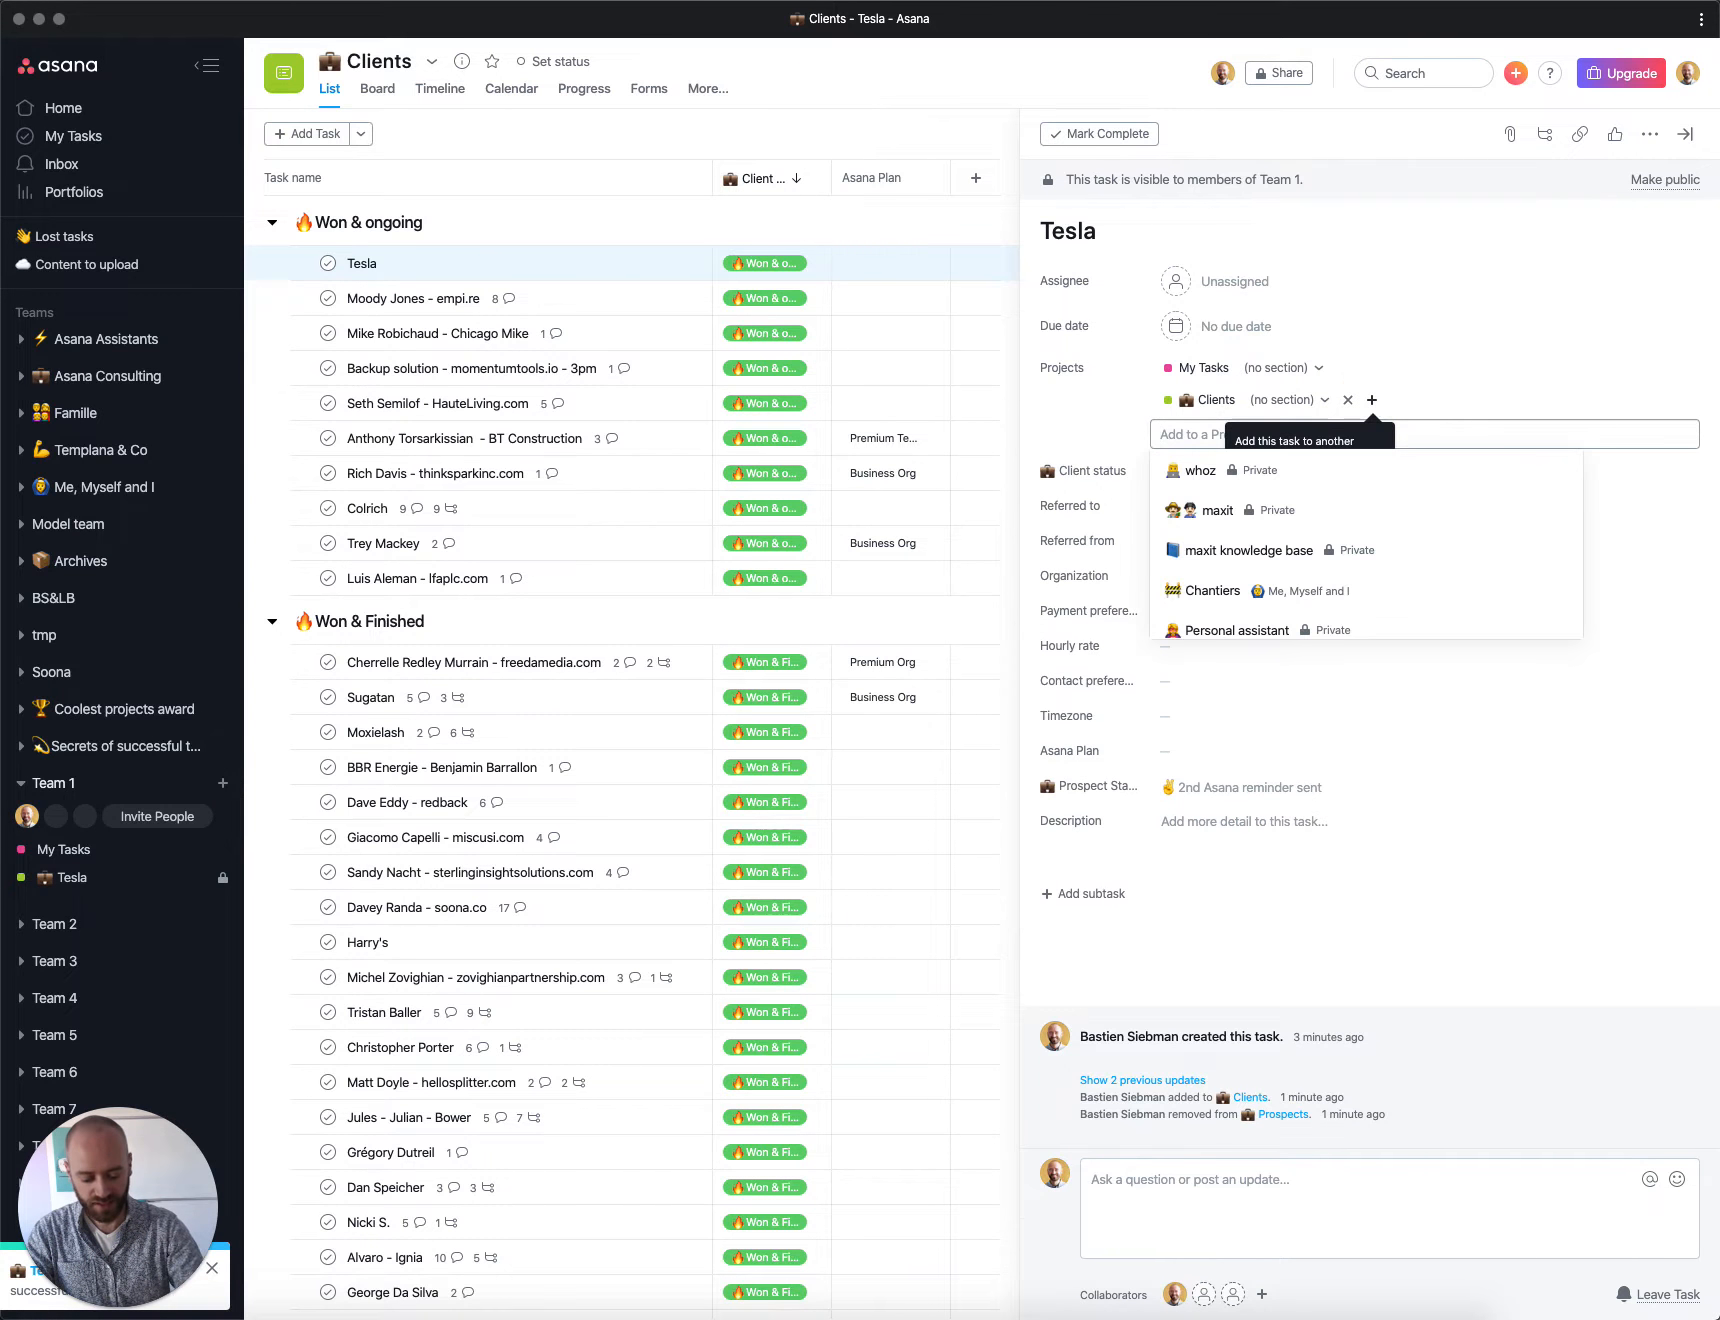
pyautogui.write('tesl')
pyautogui.click(1205, 471)
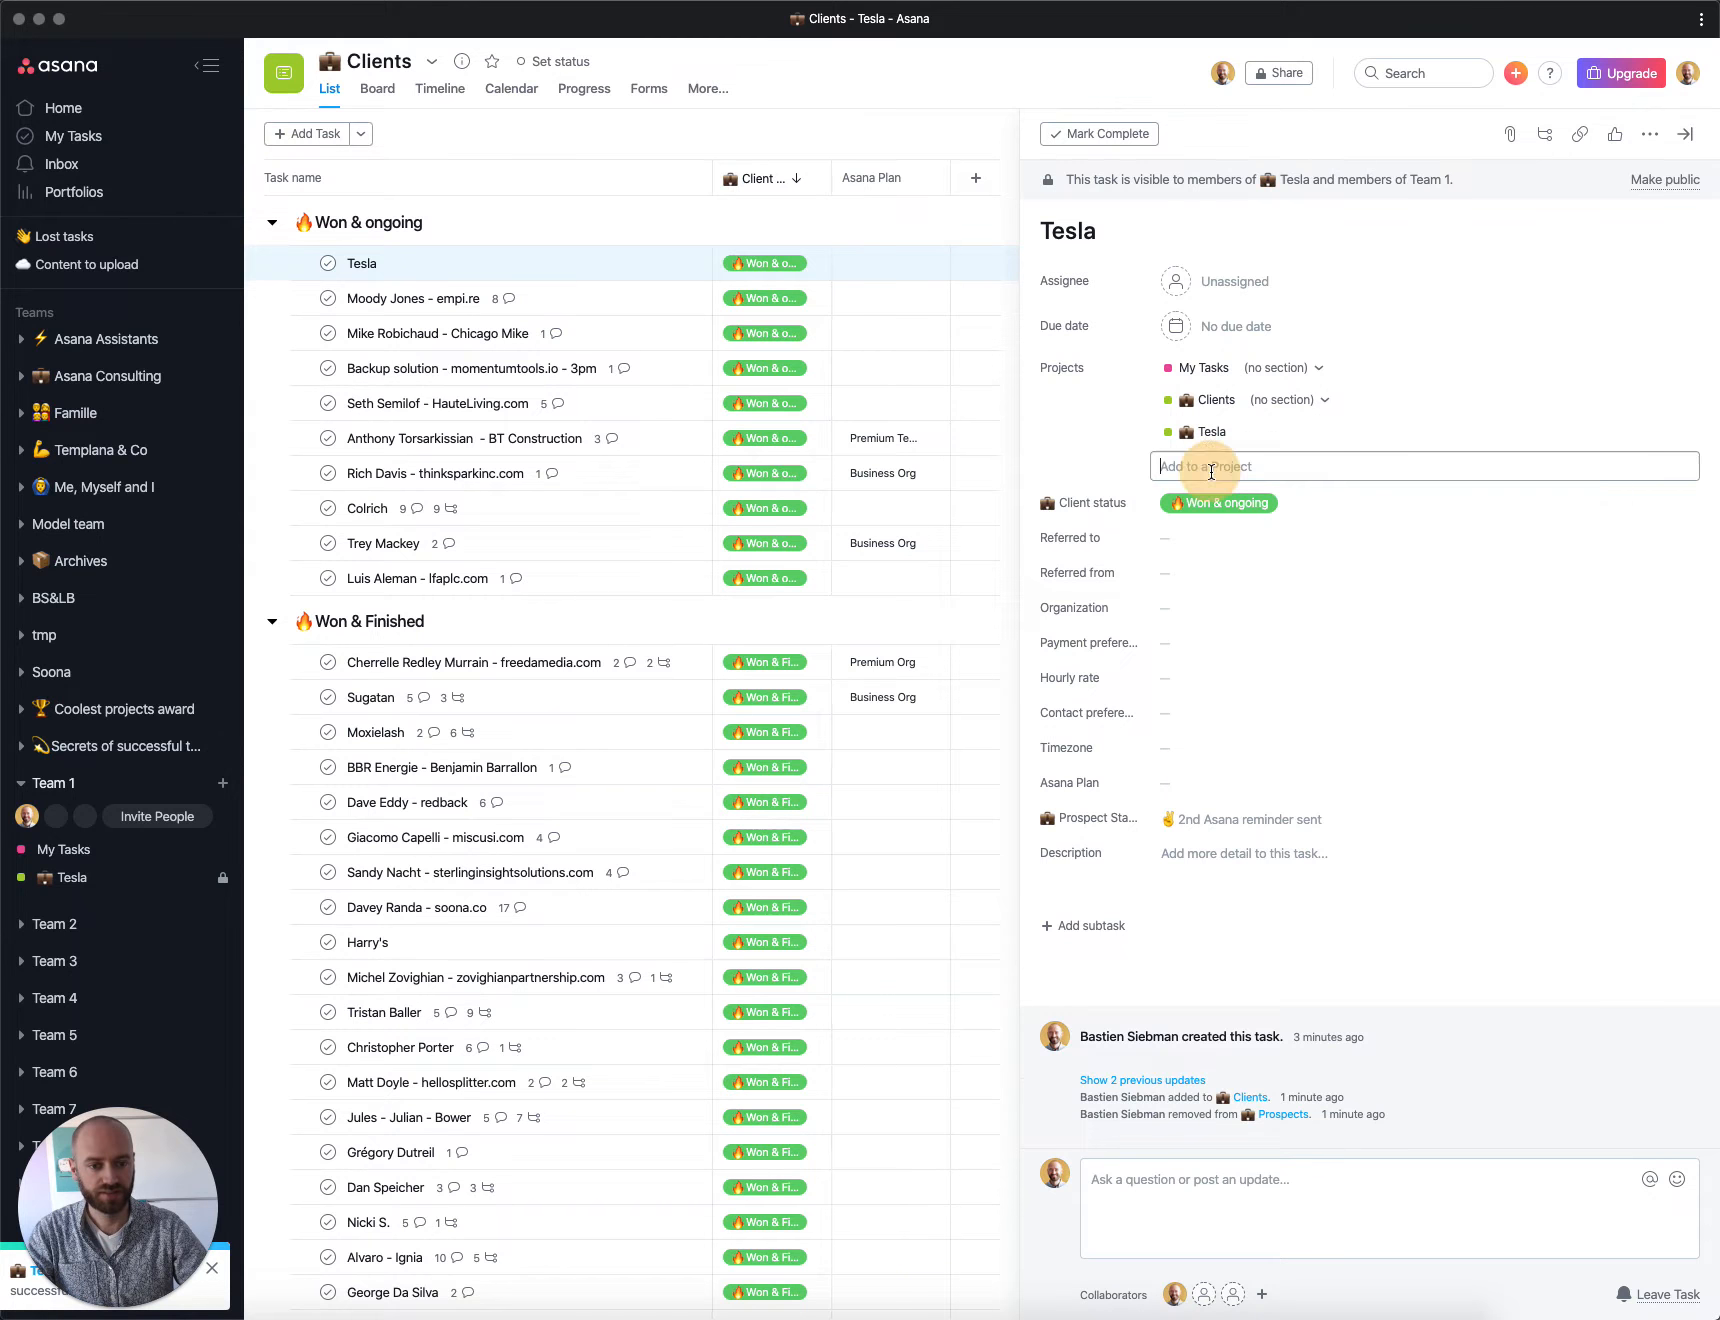
pyautogui.click(1205, 432)
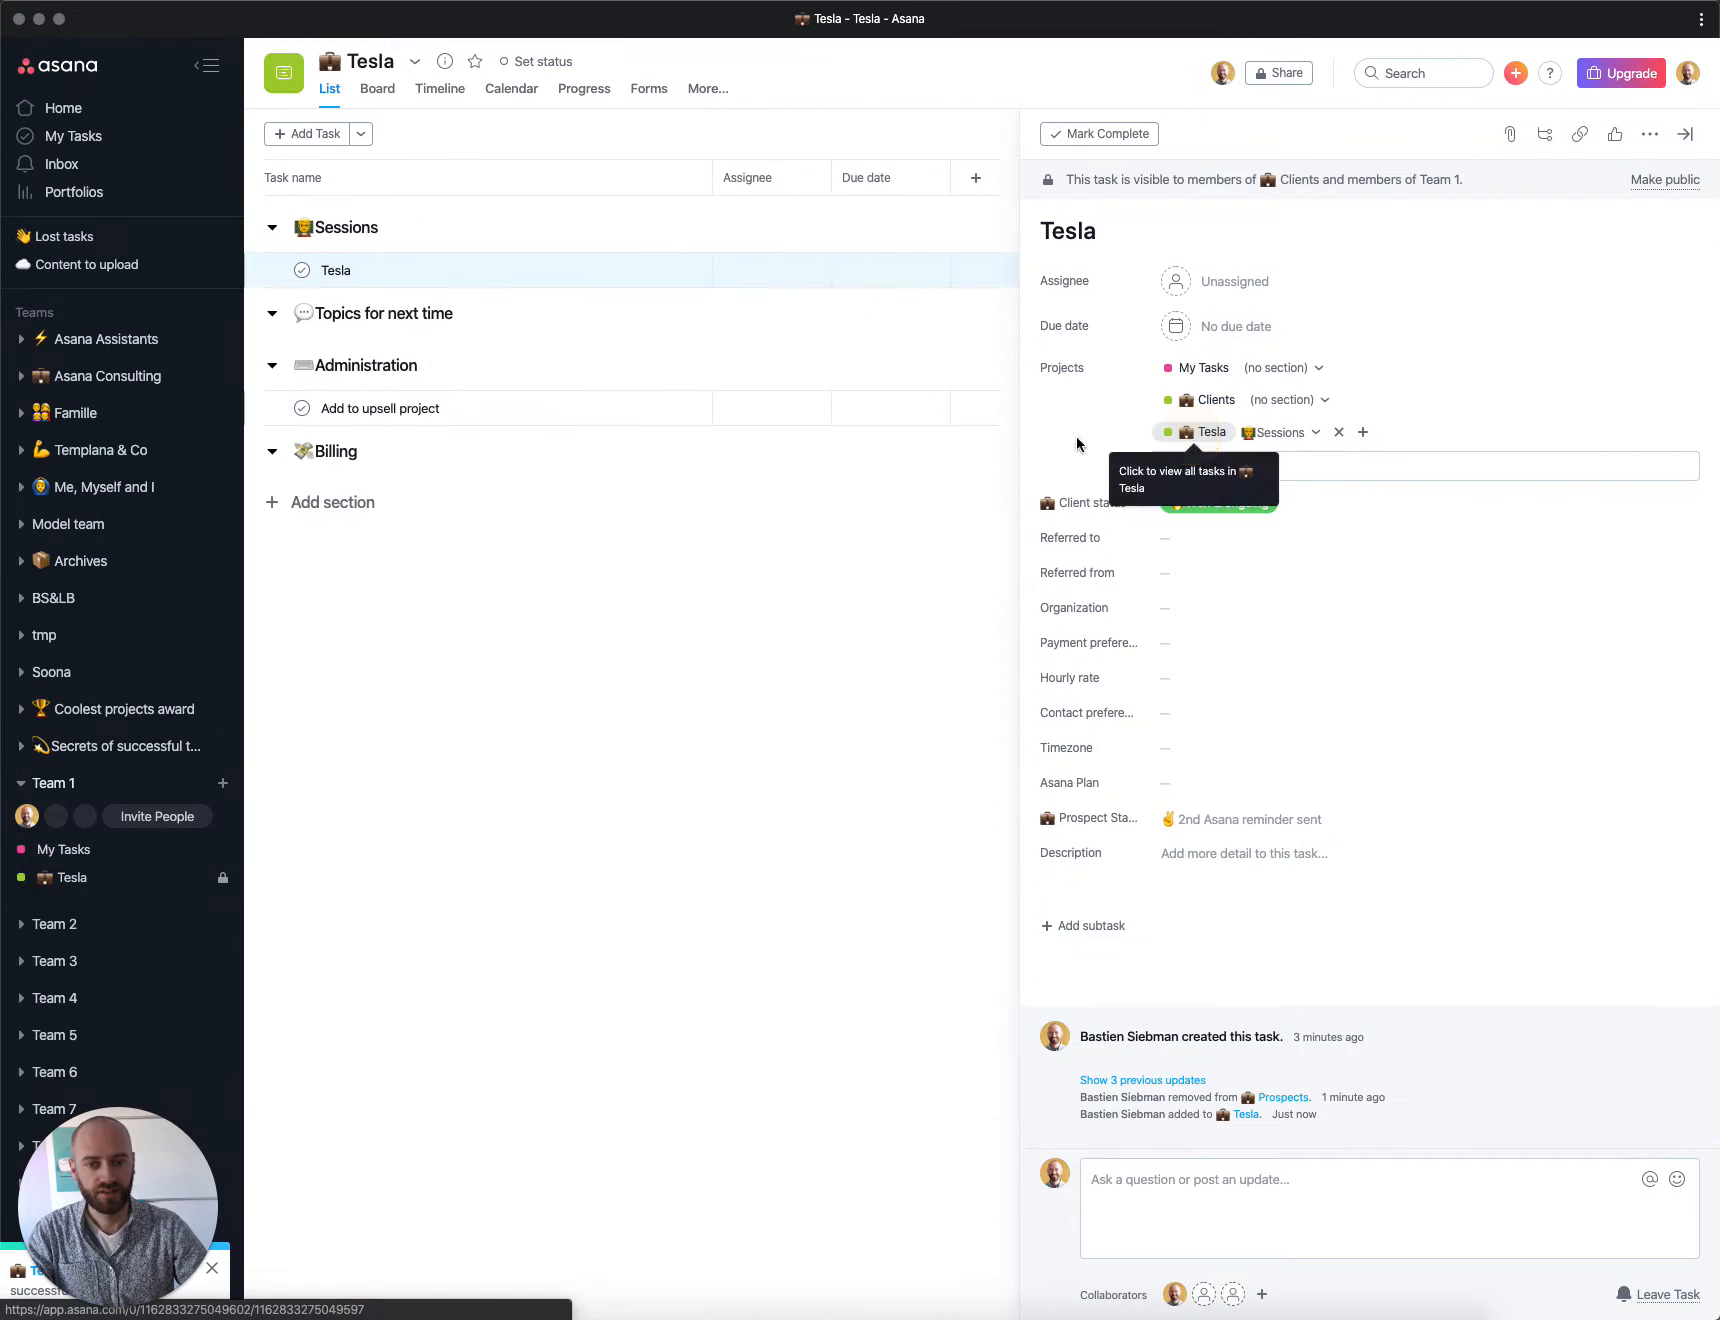
# Step: Move the Tesla task out of the Sessions section to the top of the project list
pyautogui.moveTo(255, 270); pyautogui.dragTo(271, 205)
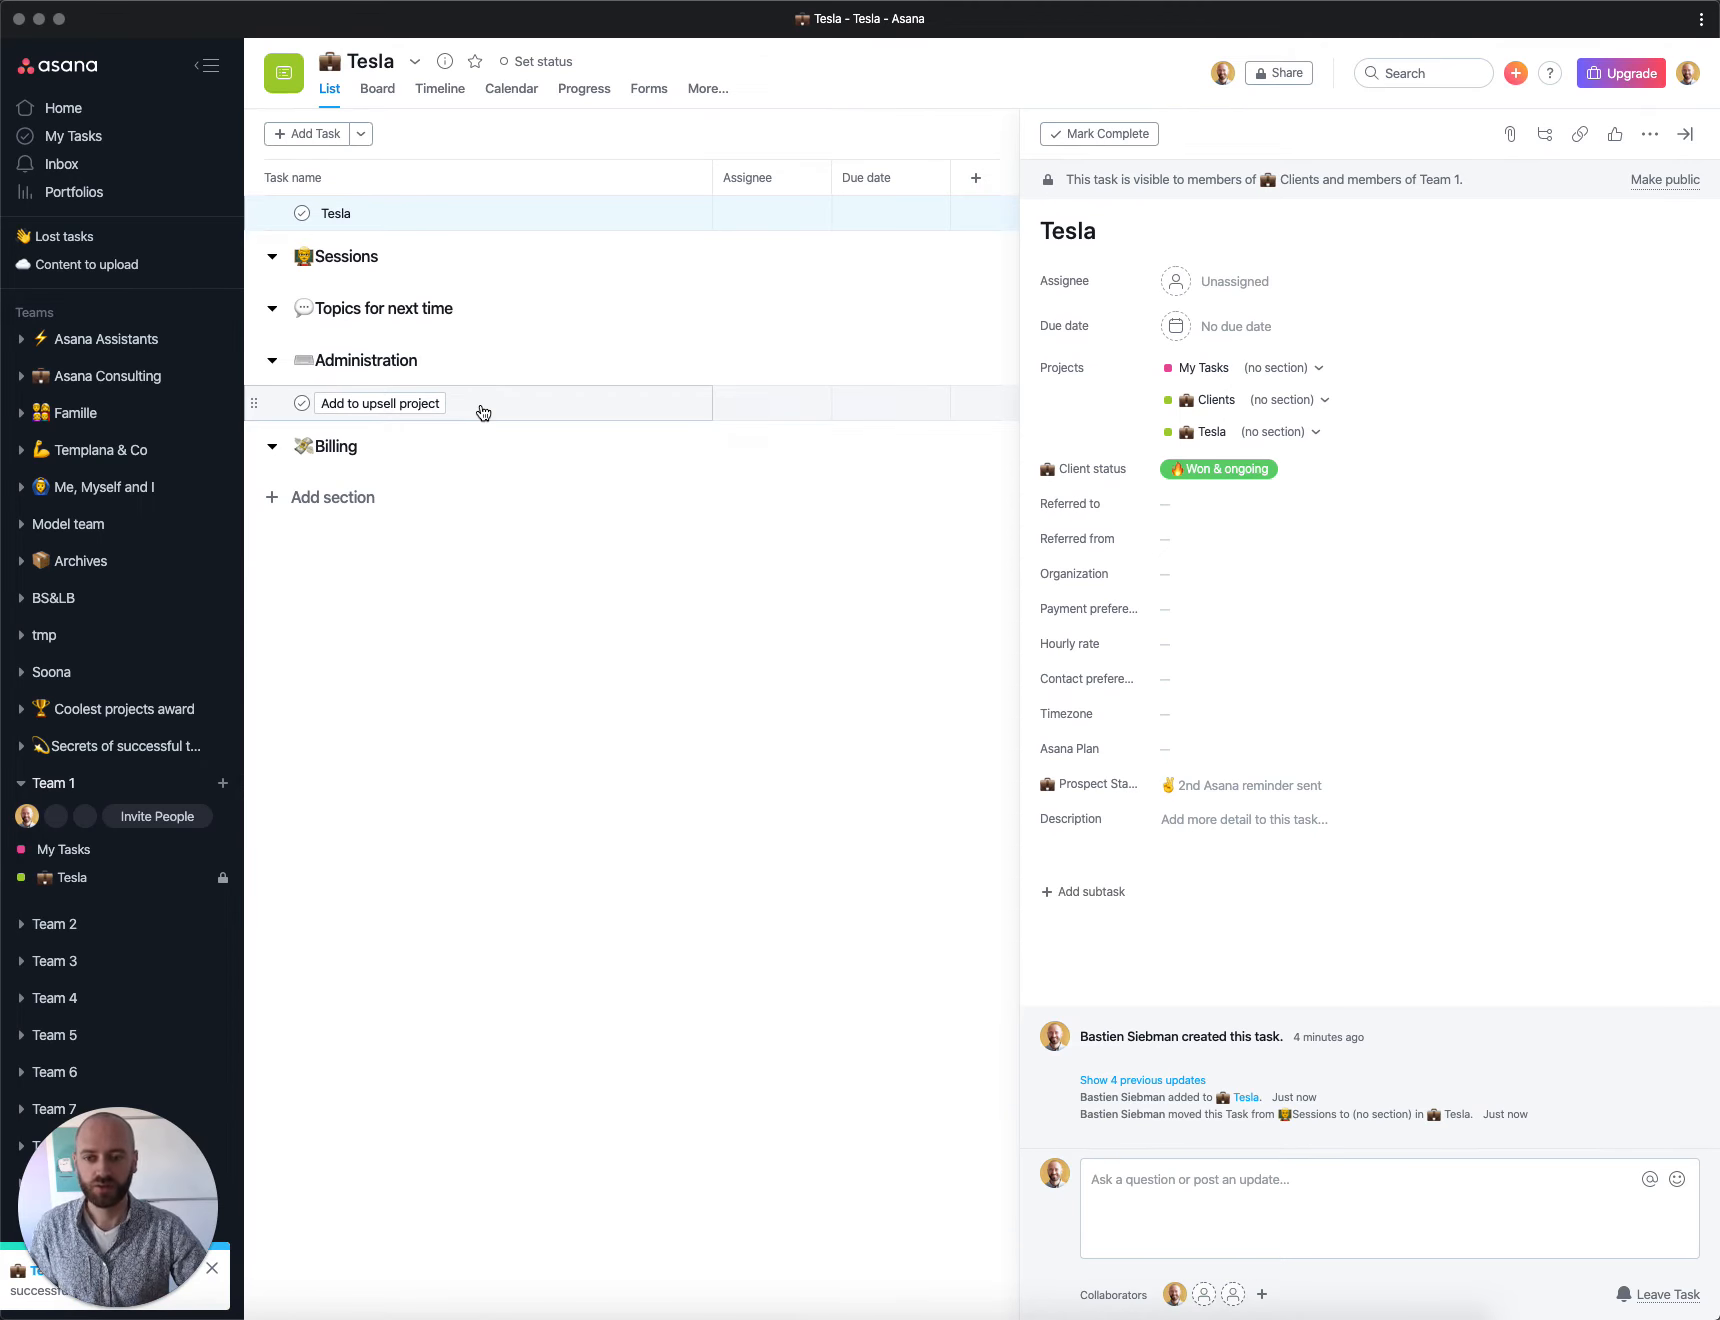
pyautogui.click(606, 211)
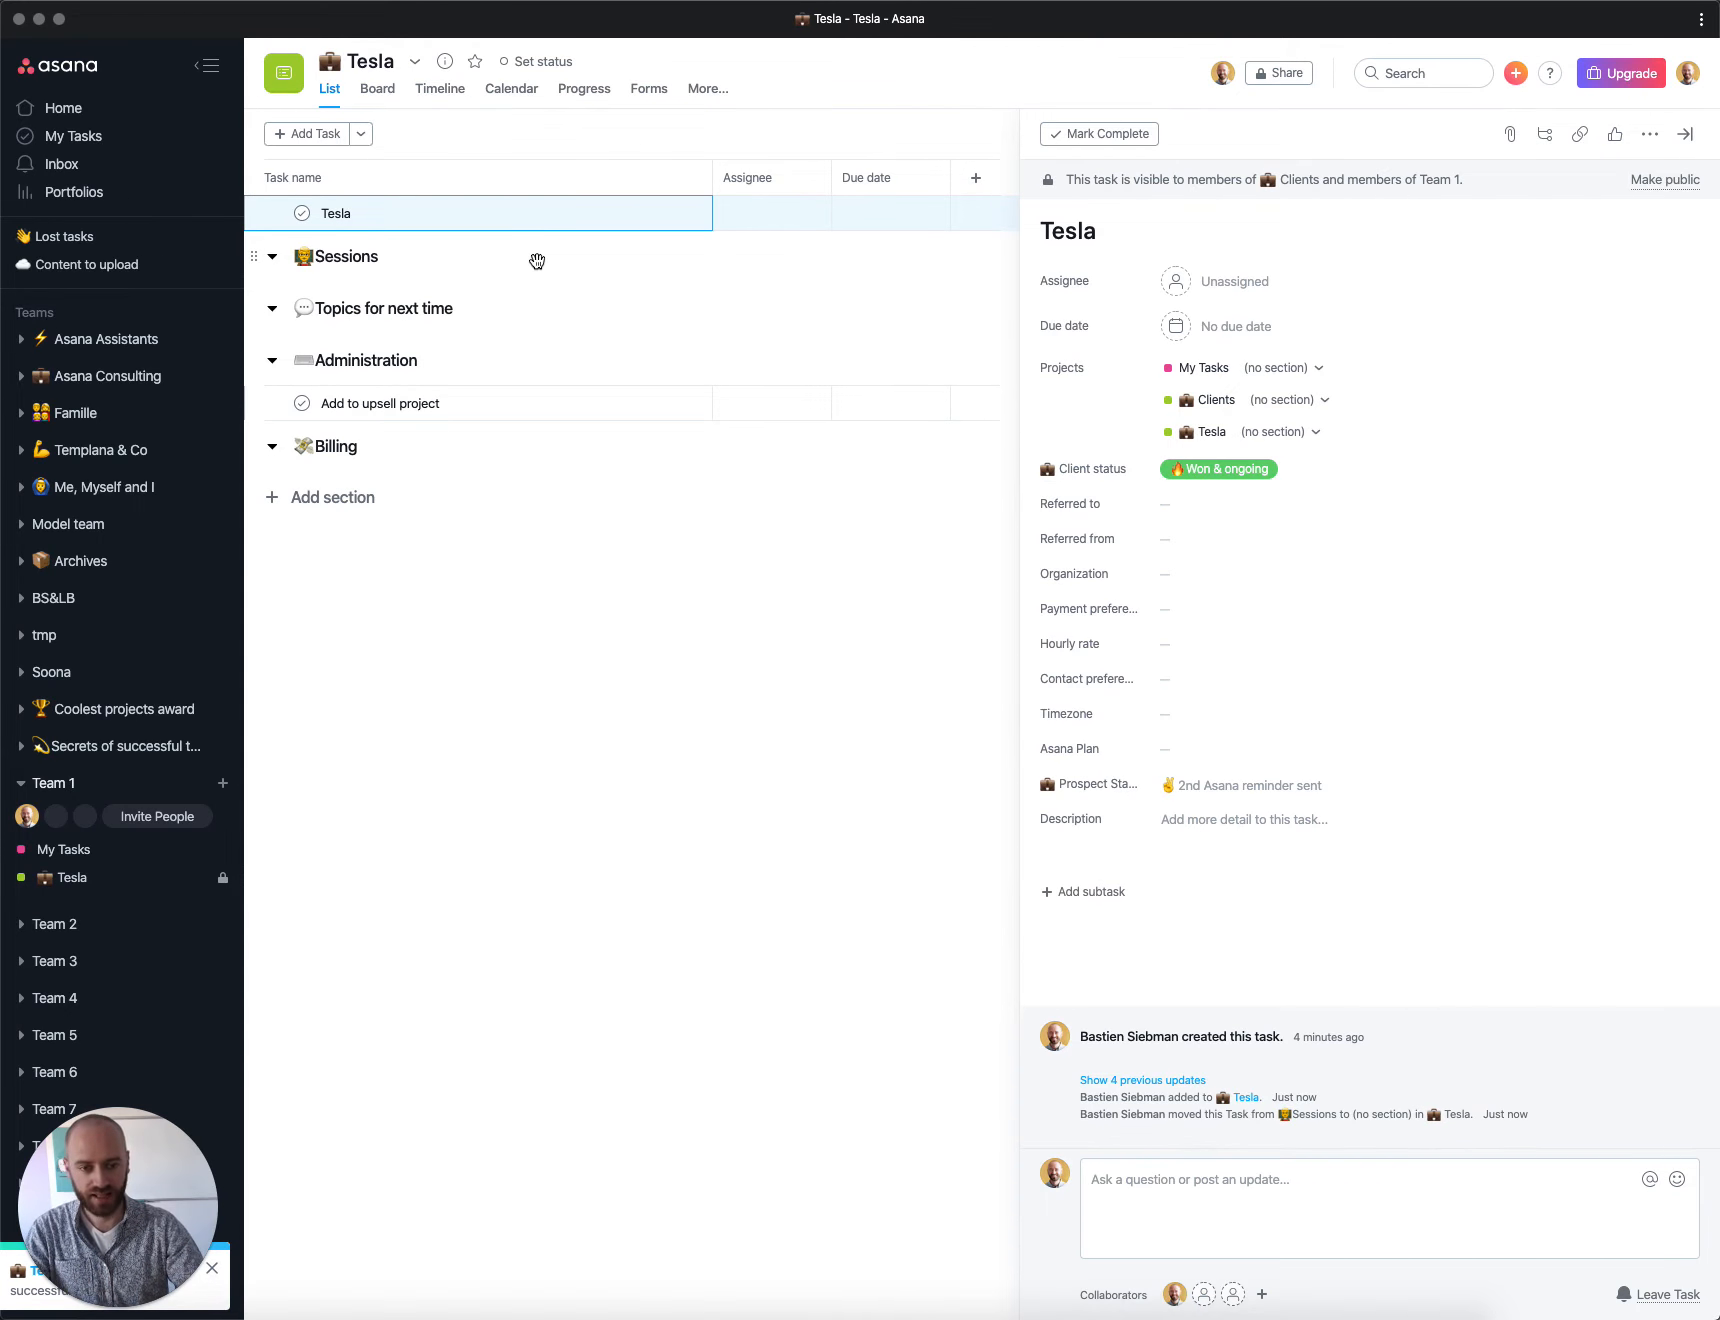
# Step: Add the Tesla task to the Upsell project
pyautogui.press('Tab')
pyautogui.write('pup')
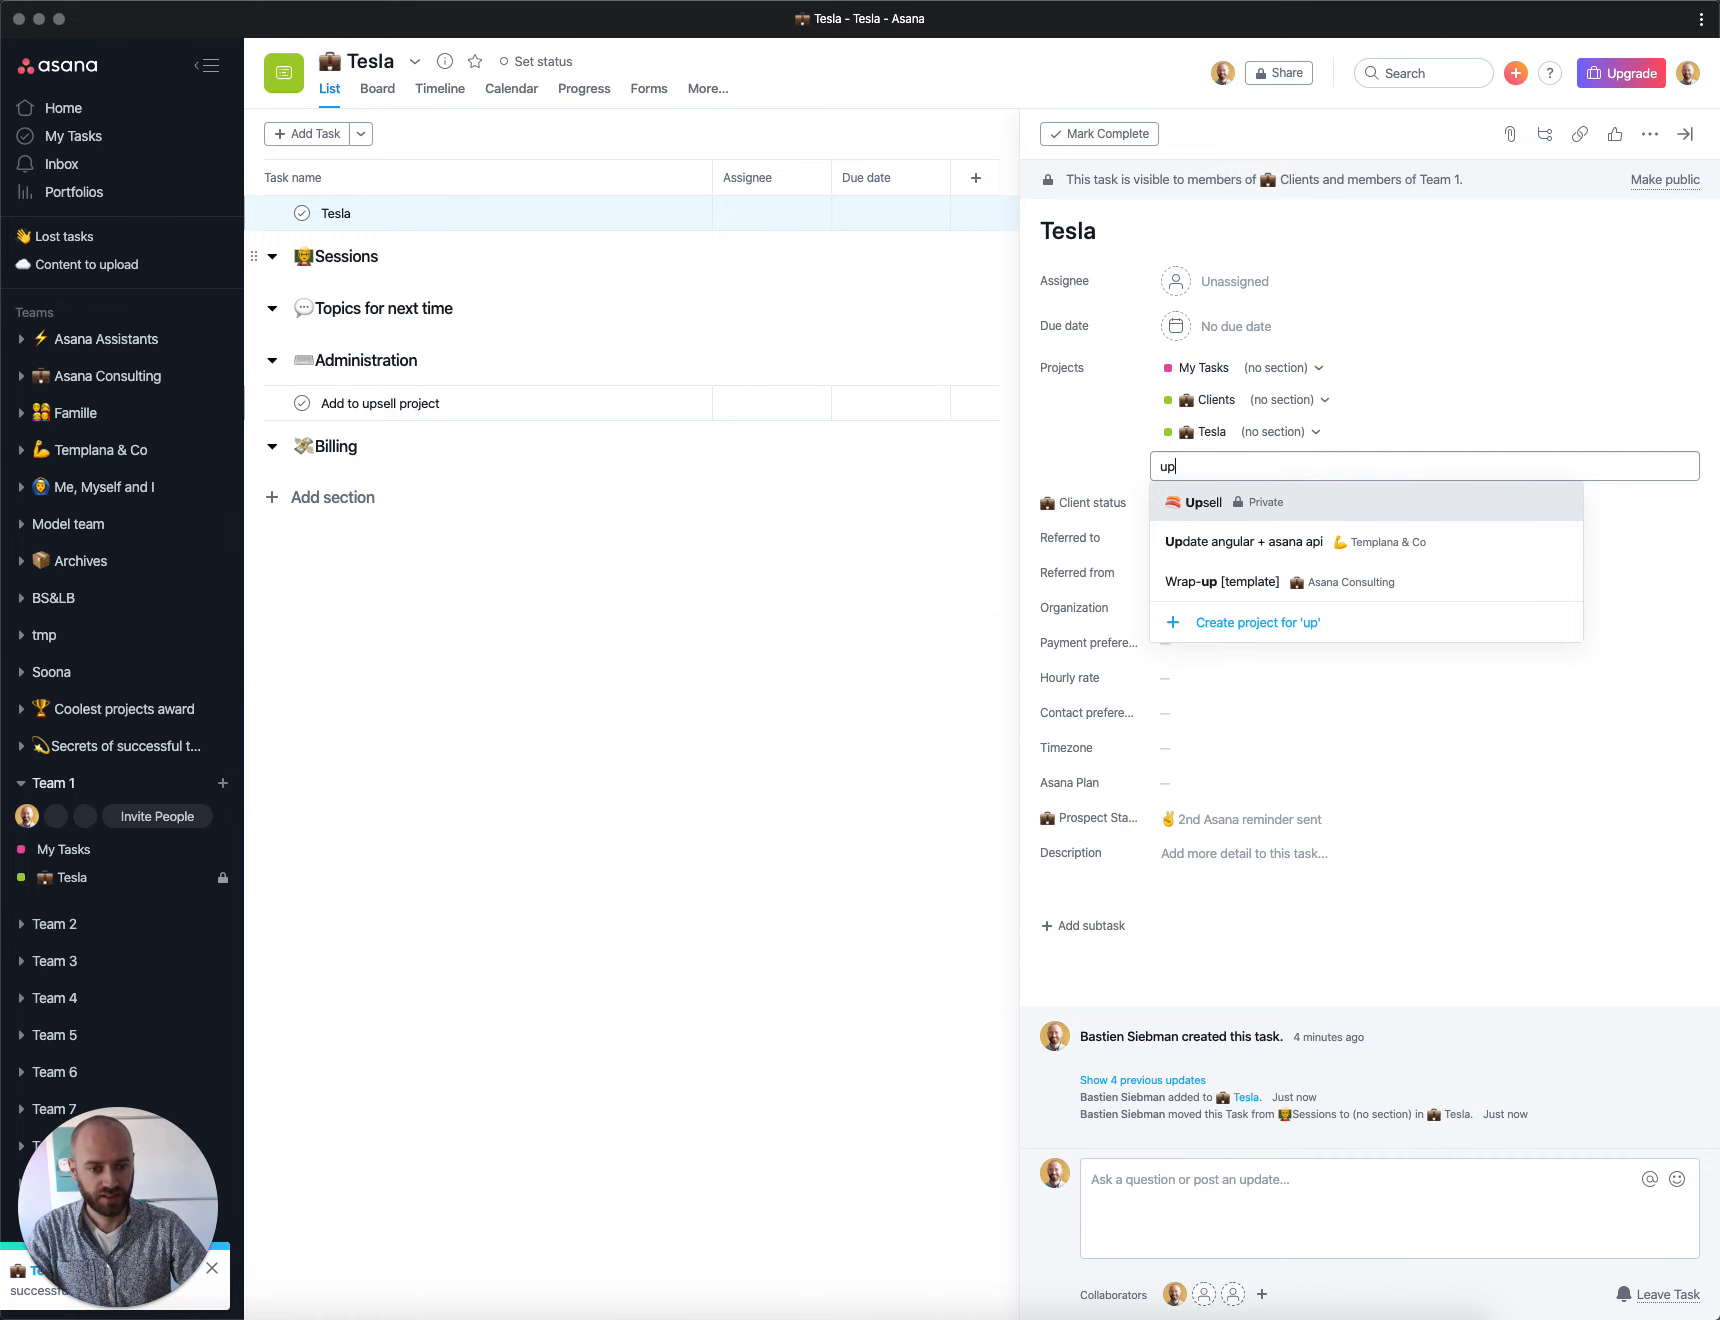
pyautogui.press('Down')
pyautogui.press('Up')
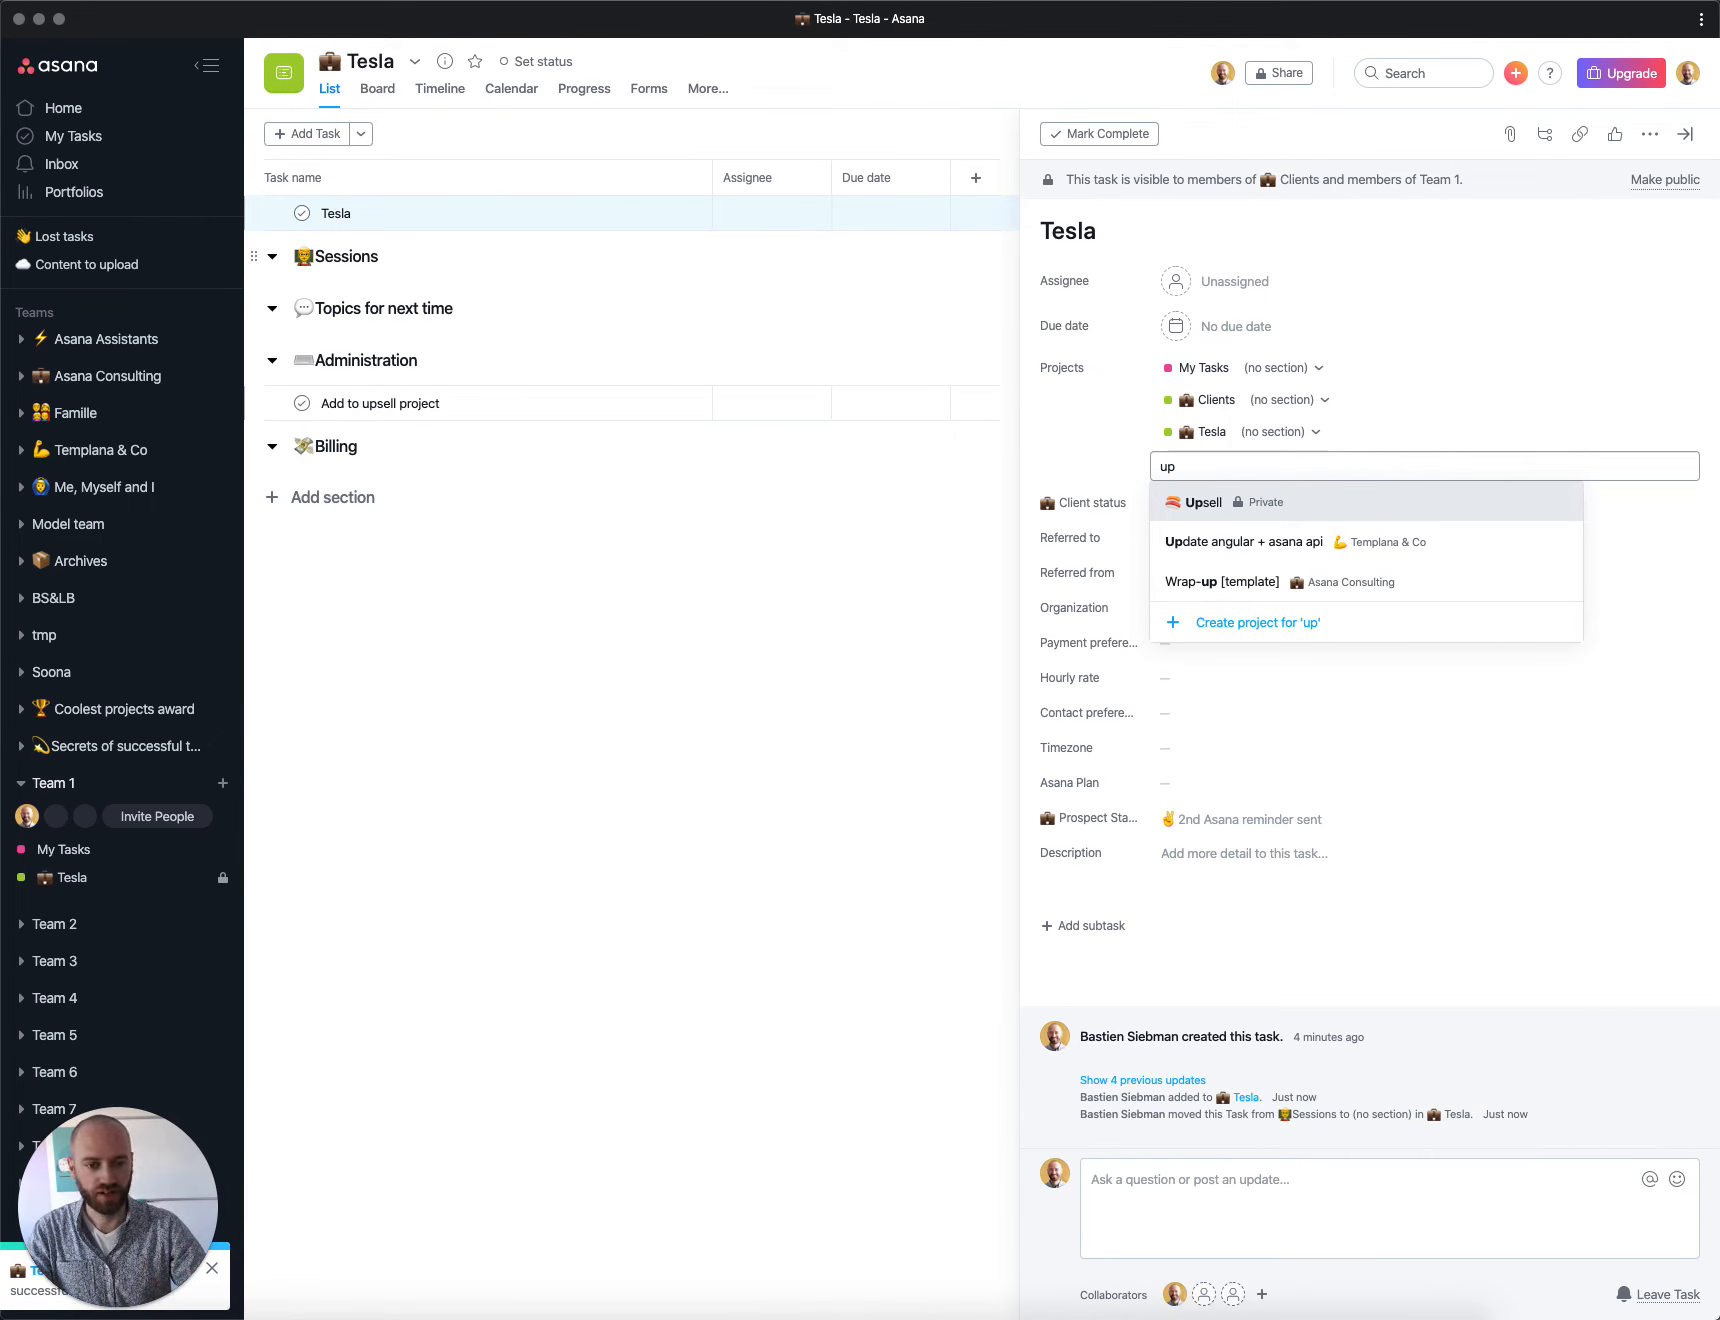
pyautogui.press('Return')
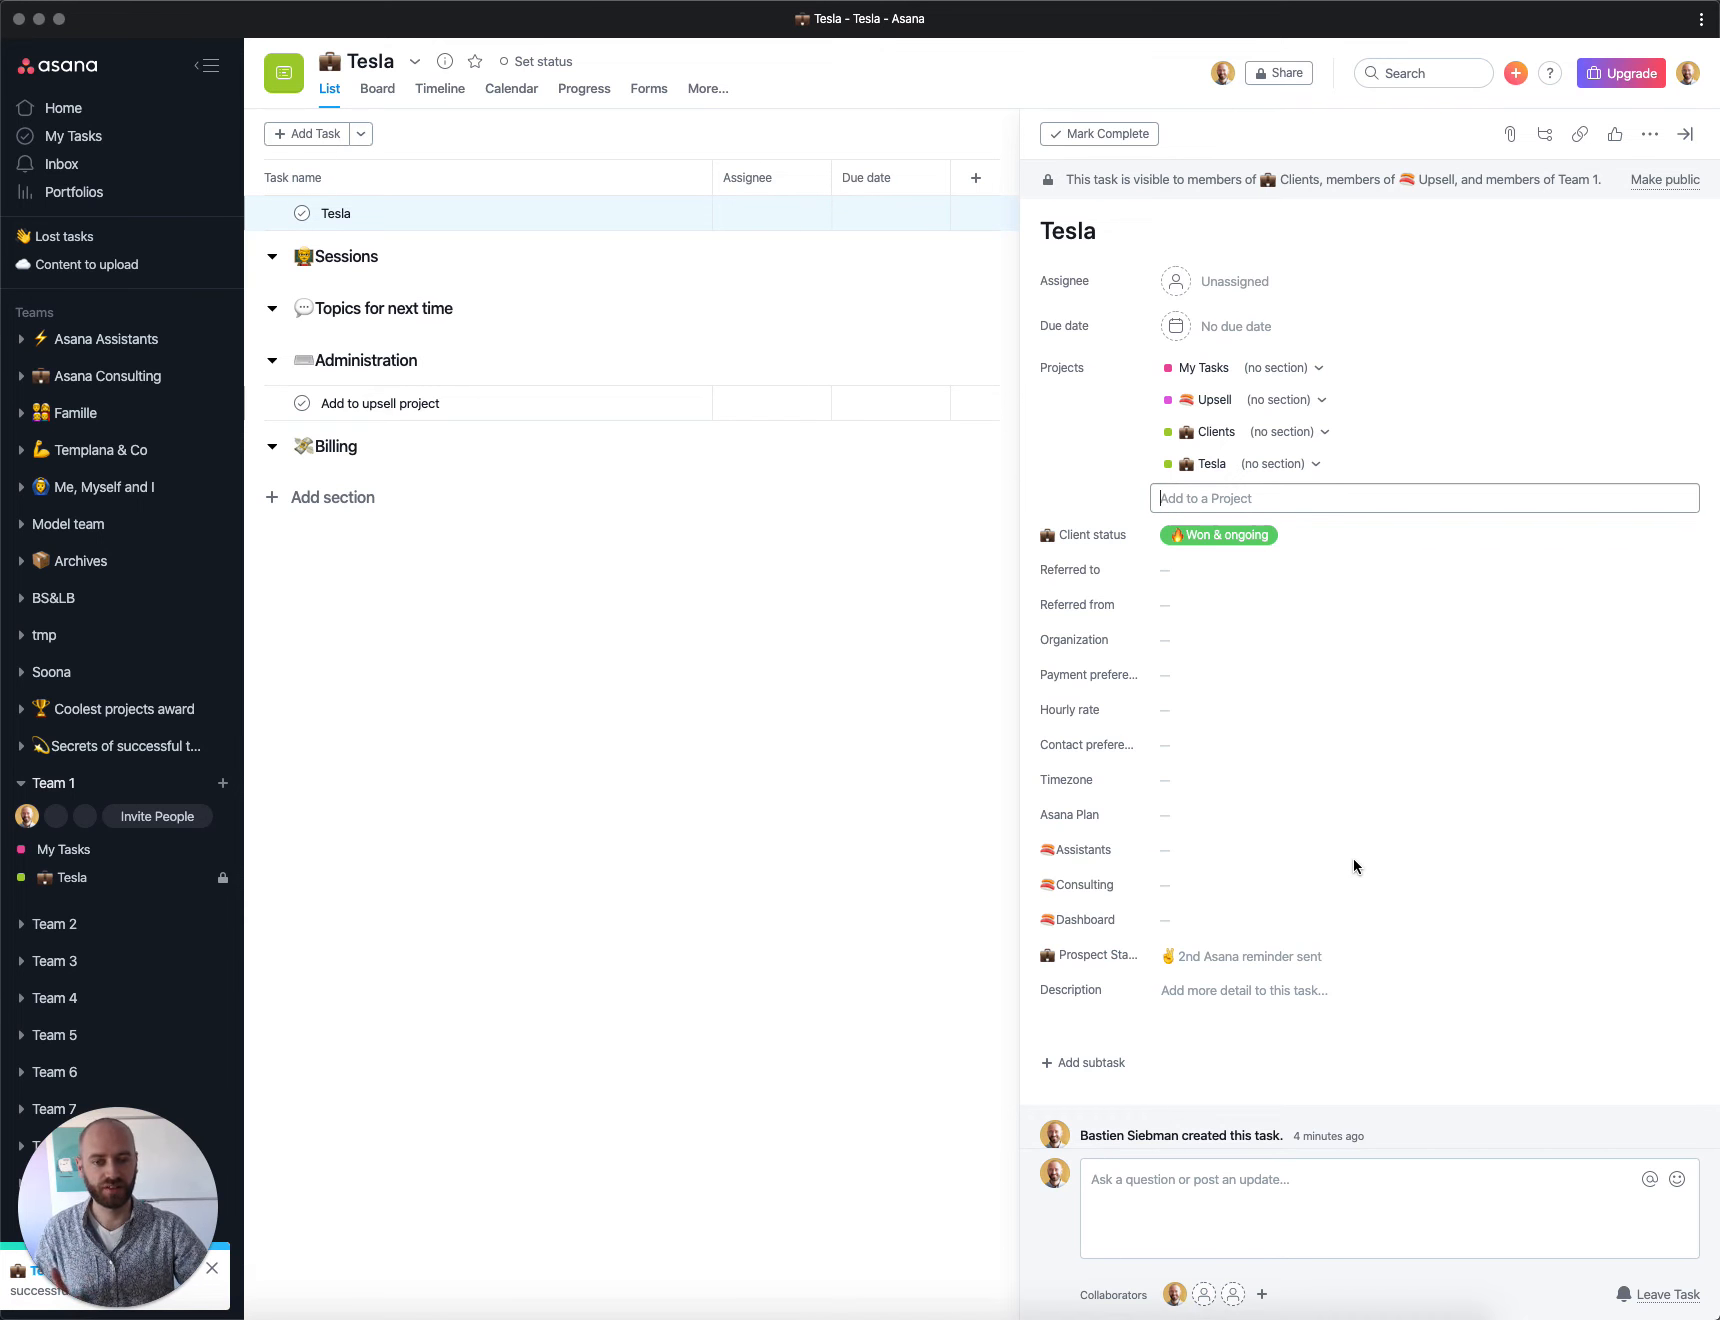
# Step: Set the Tesla task's Consulting upsell status to Entry
pyautogui.click(1181, 887)
pyautogui.click(1178, 858)
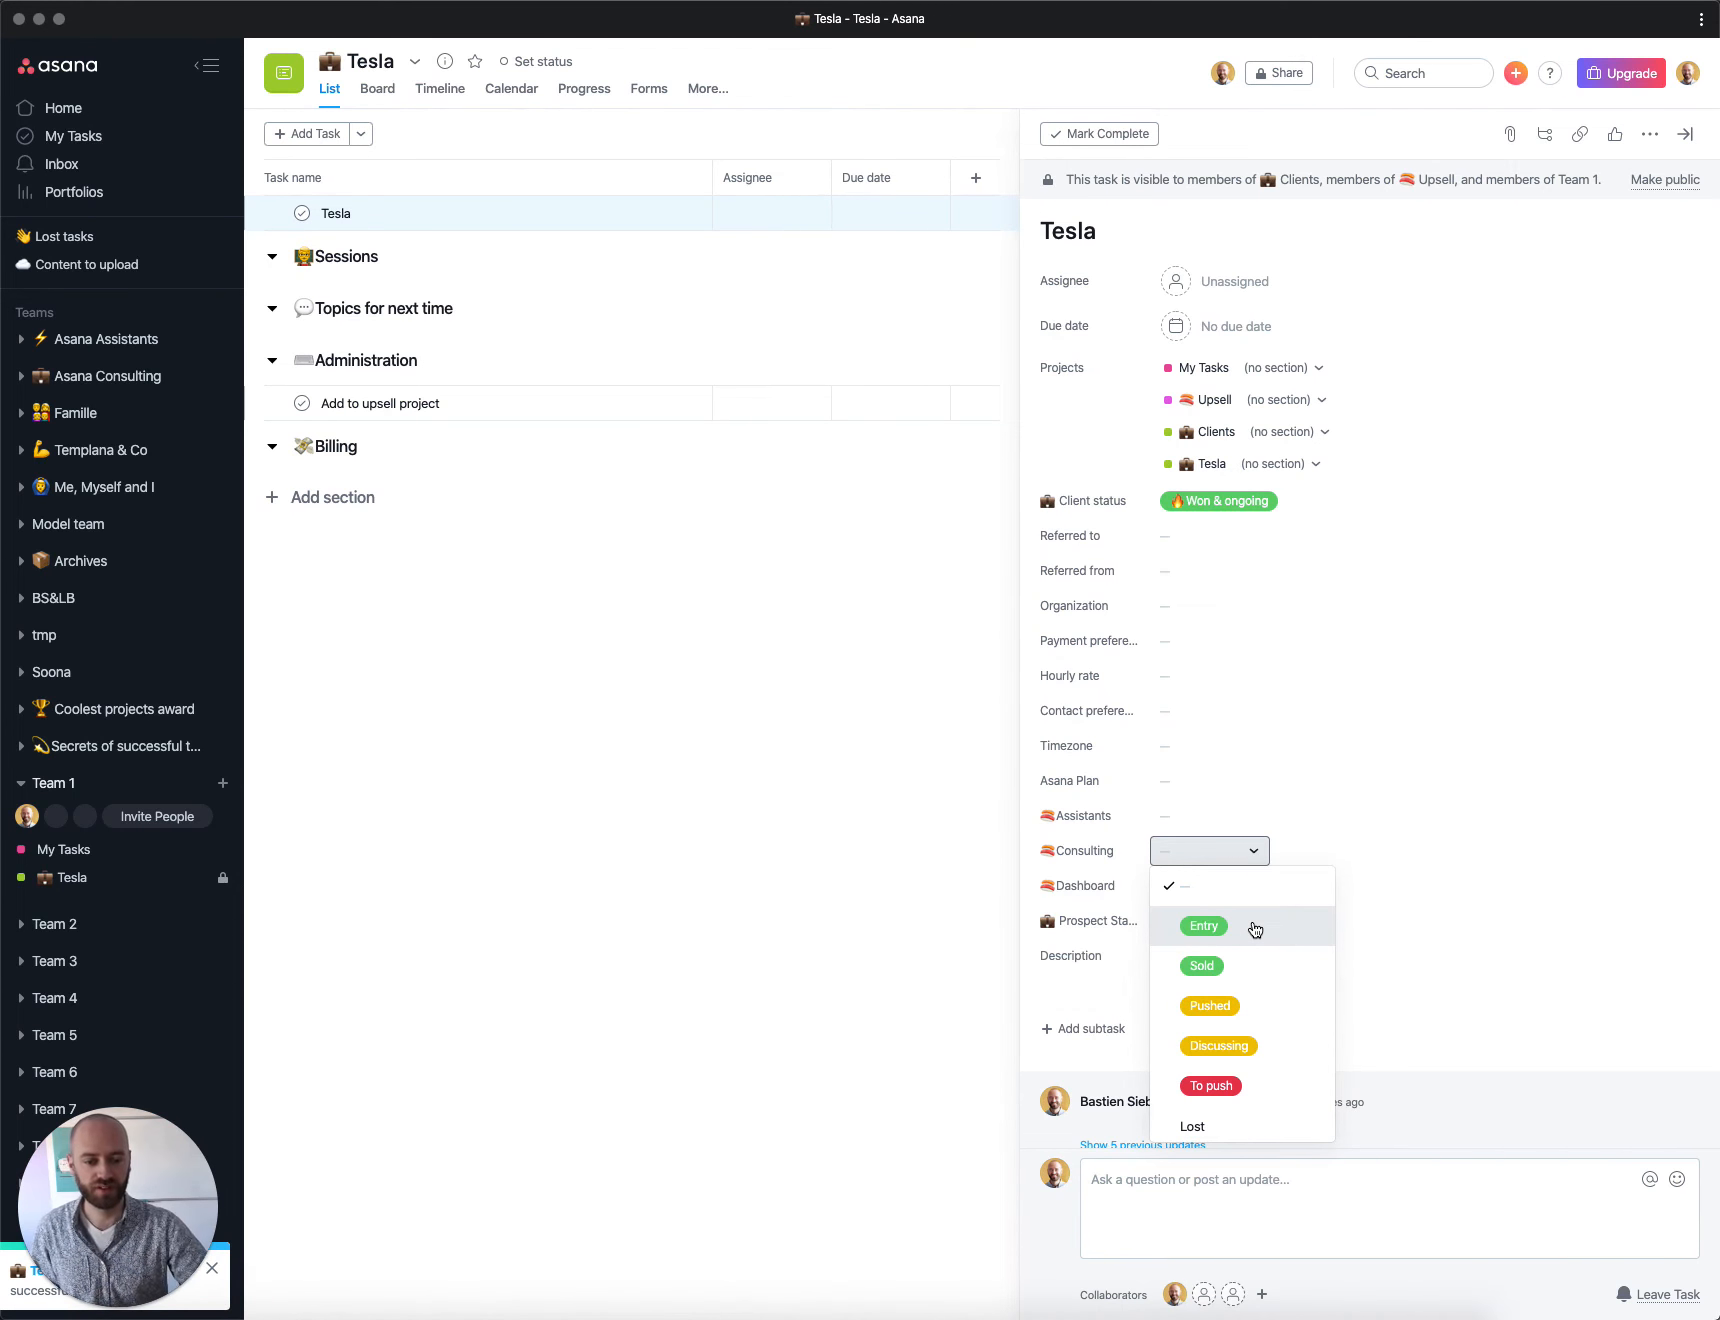
pyautogui.click(1255, 929)
# Step: Set both the Assistants and Dashboard upsell statuses of the Tesla task to To push
pyautogui.click(1210, 815)
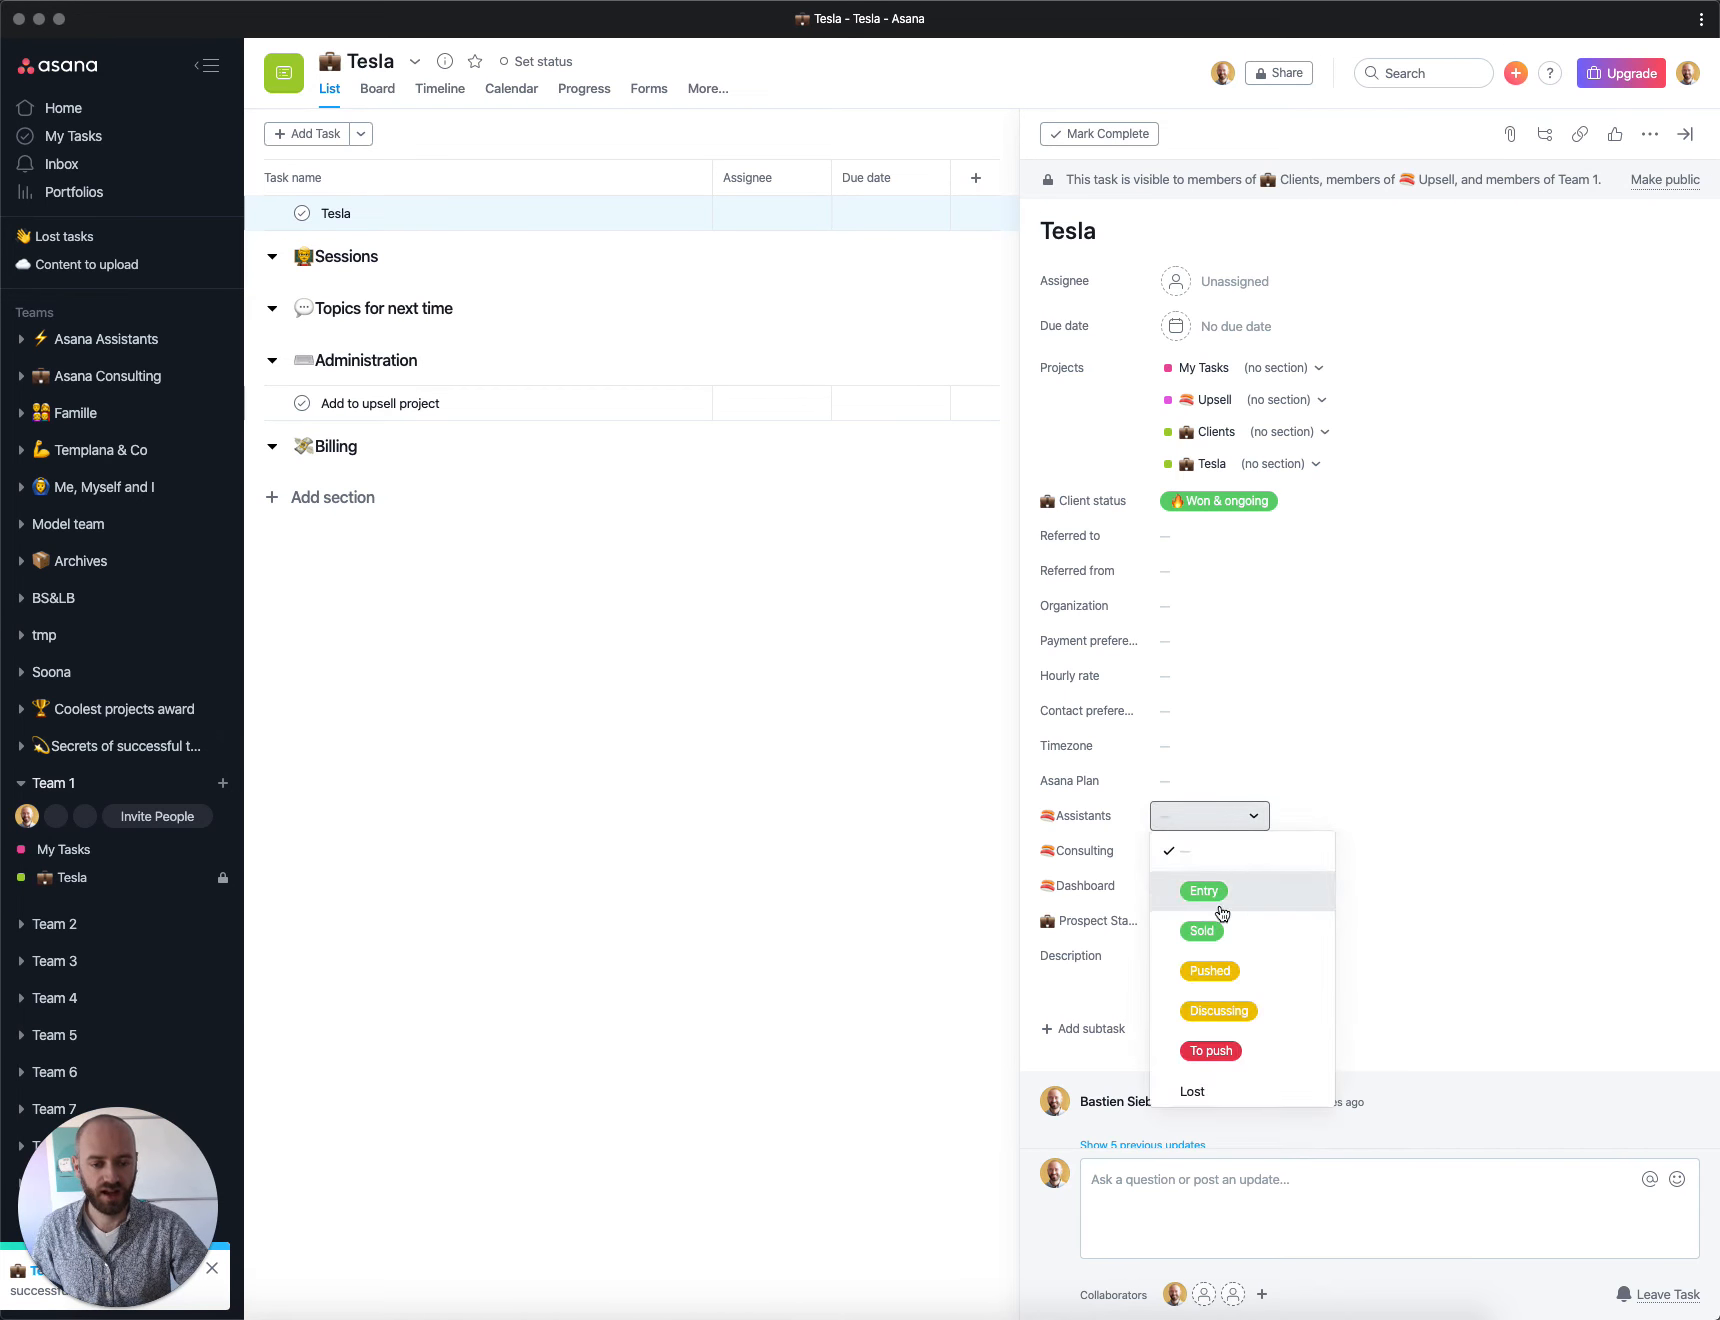
pyautogui.click(1212, 1051)
pyautogui.click(1195, 885)
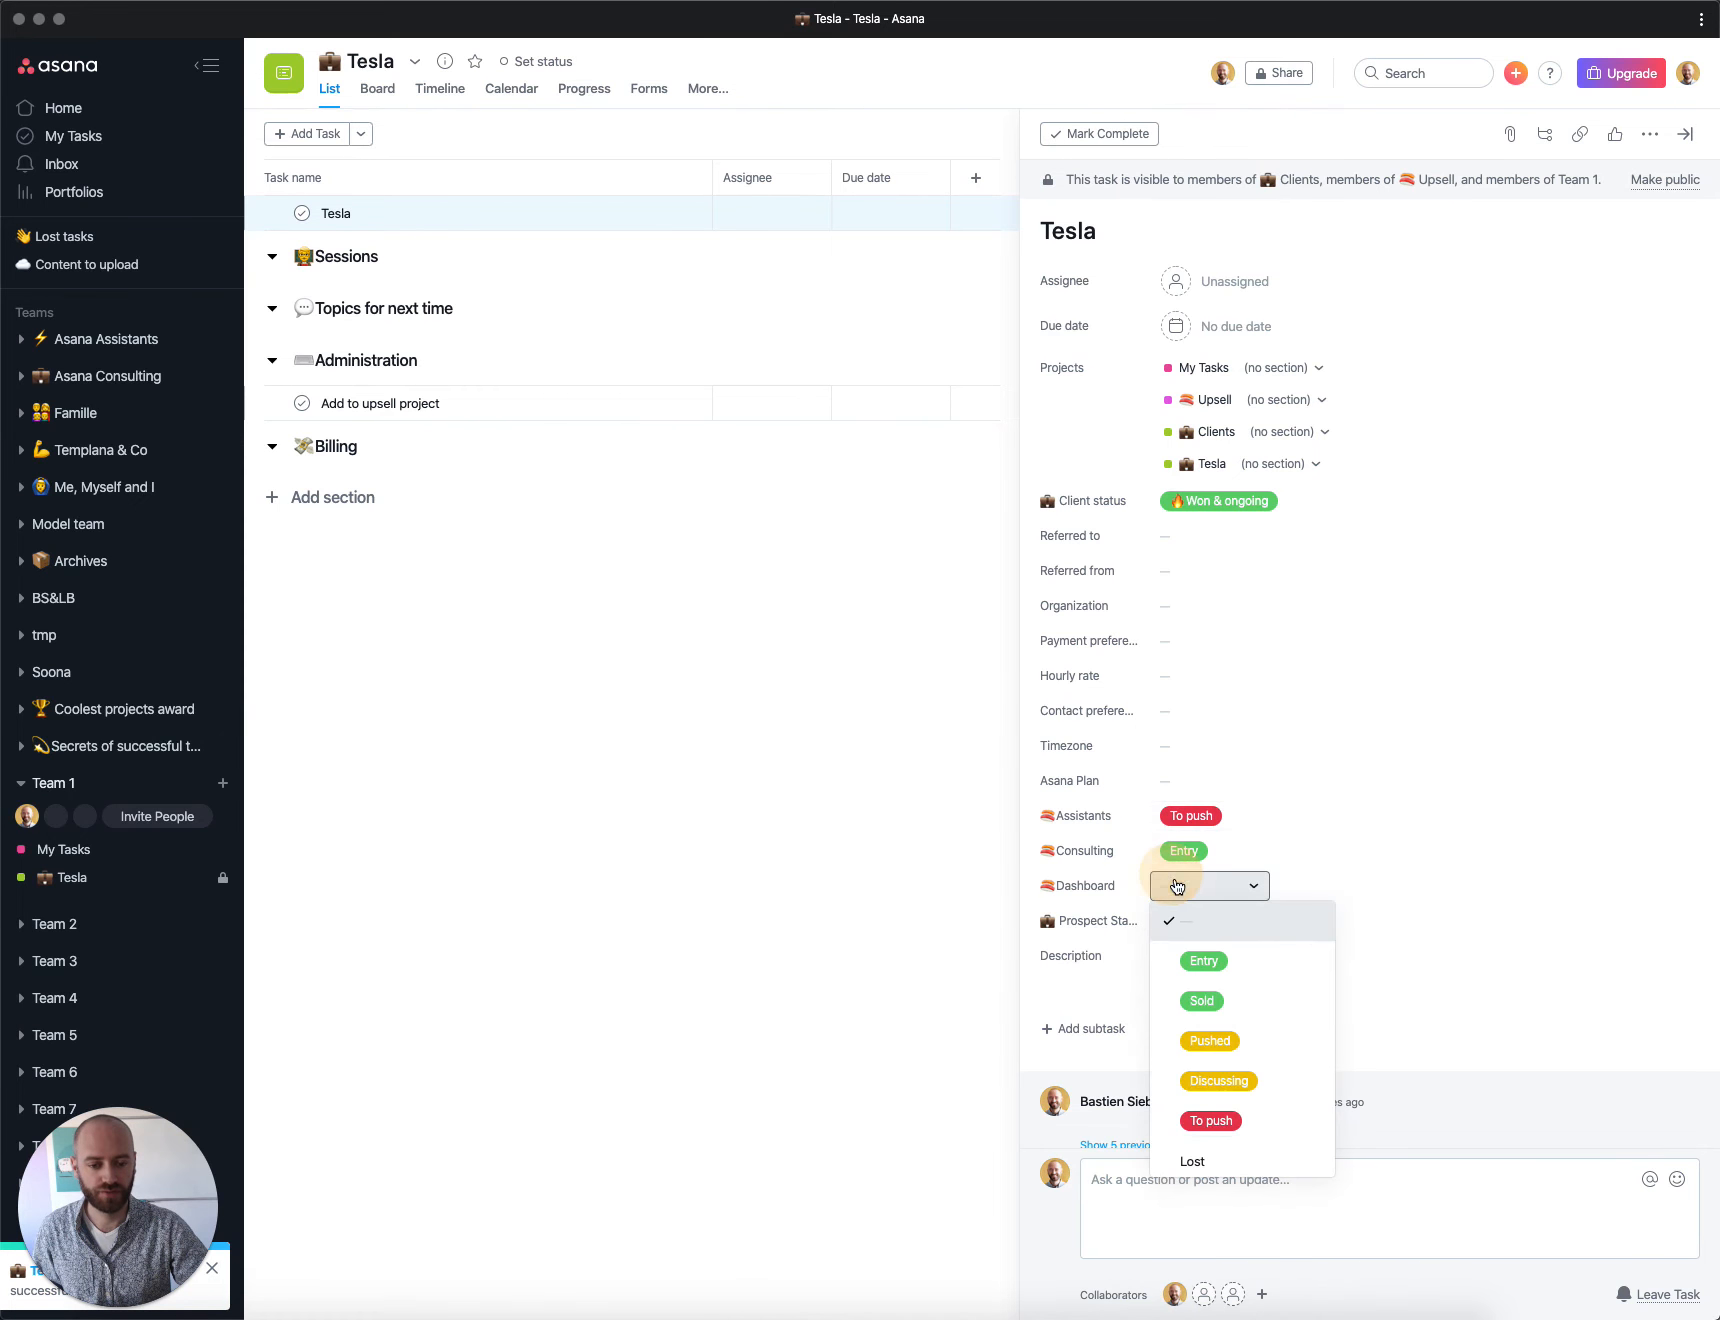
pyautogui.click(1212, 1122)
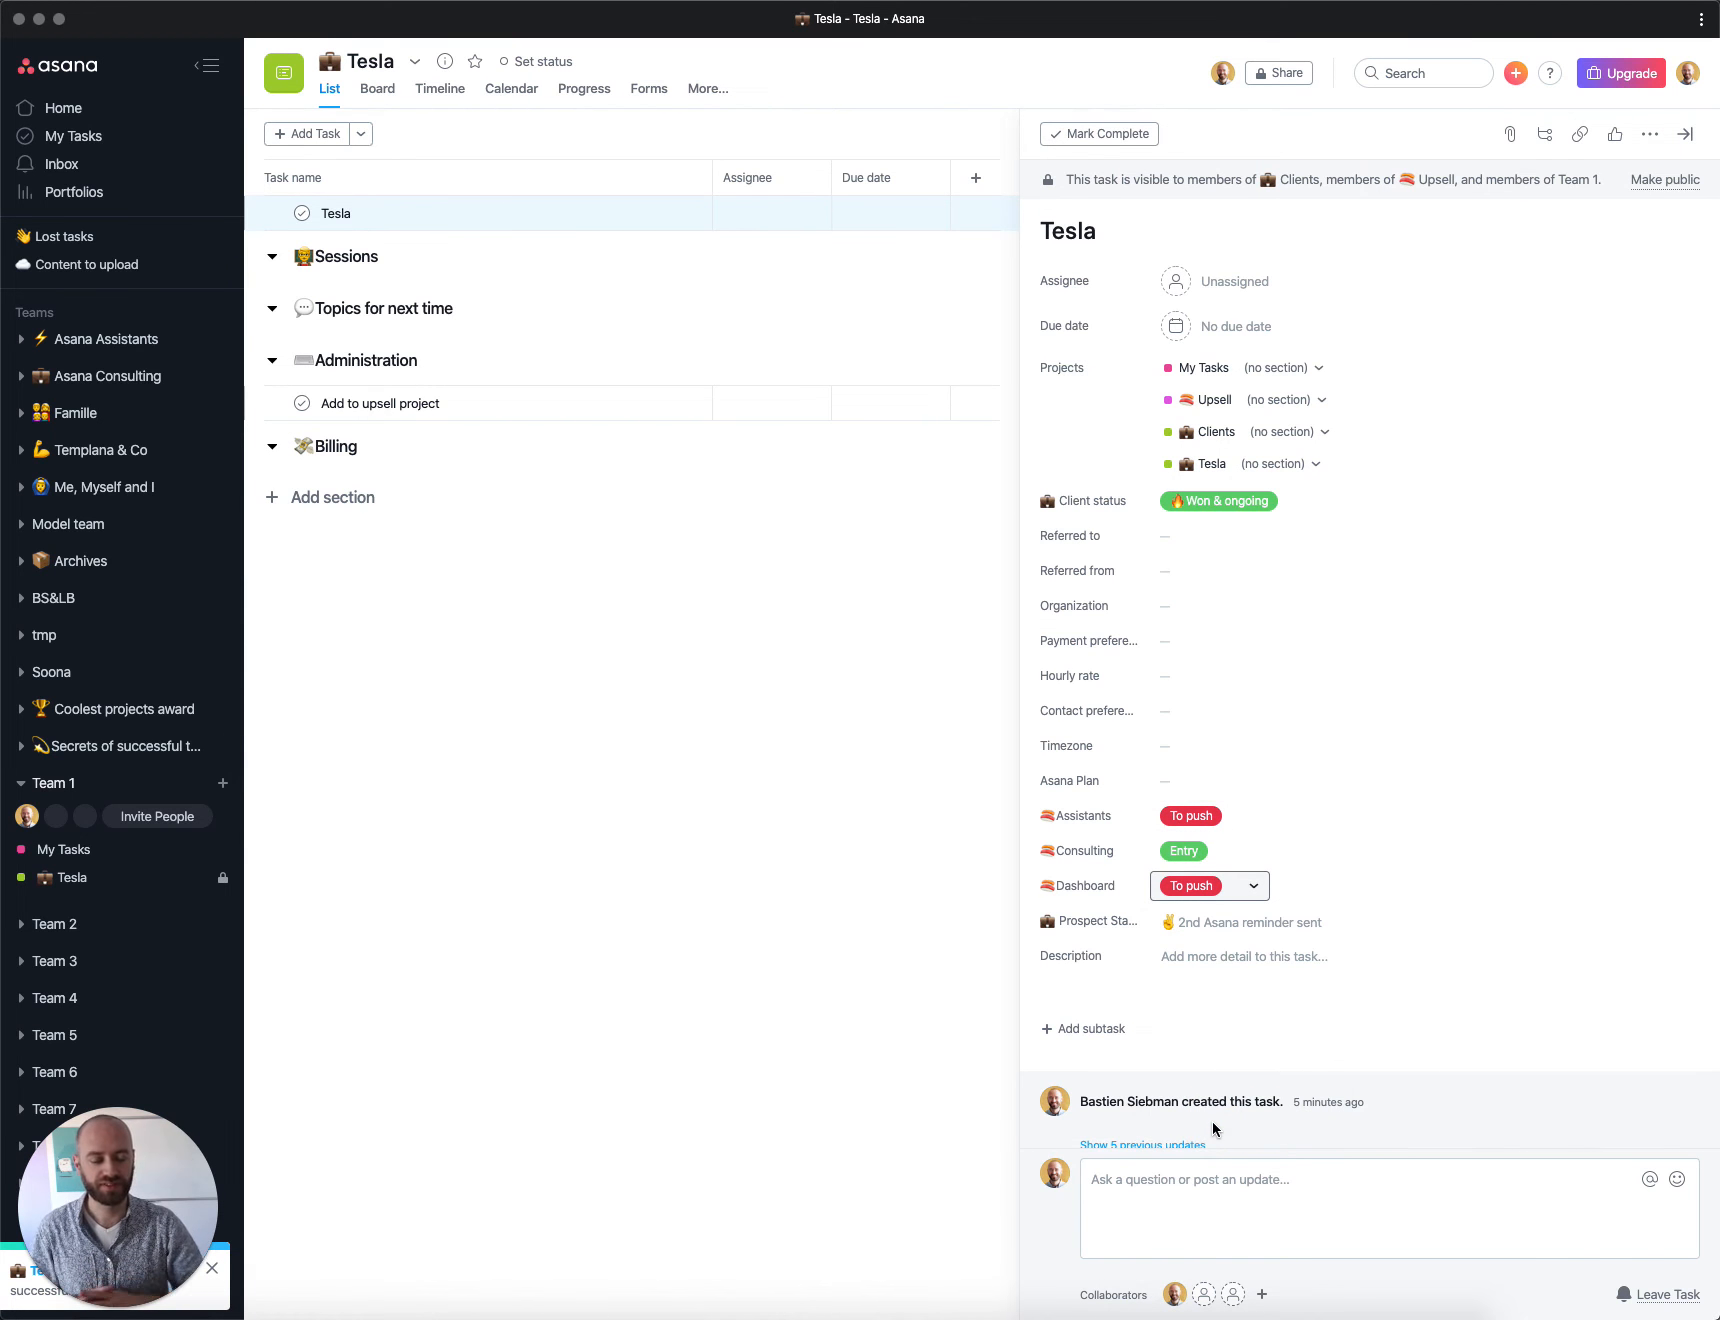
pyautogui.click(1192, 887)
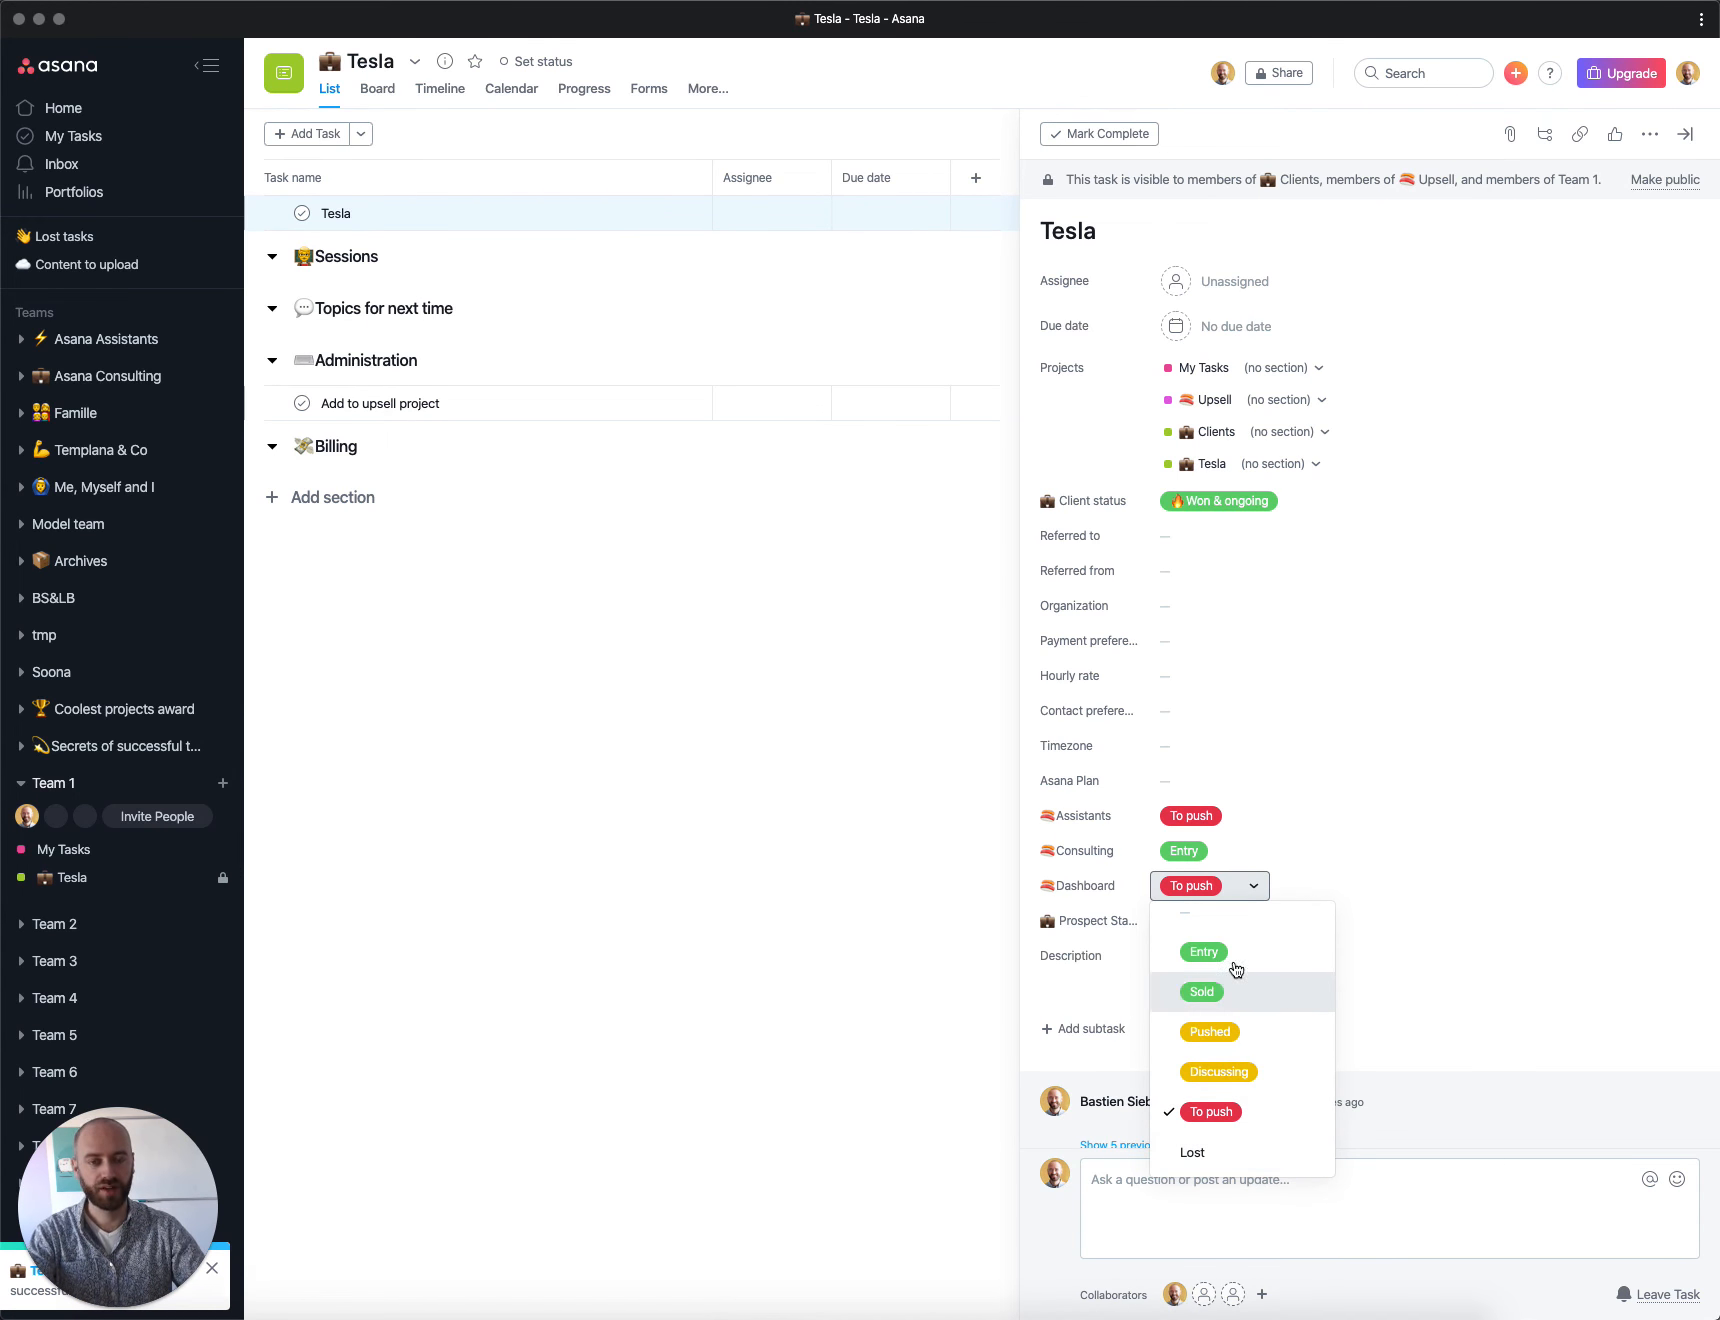
pyautogui.click(1384, 849)
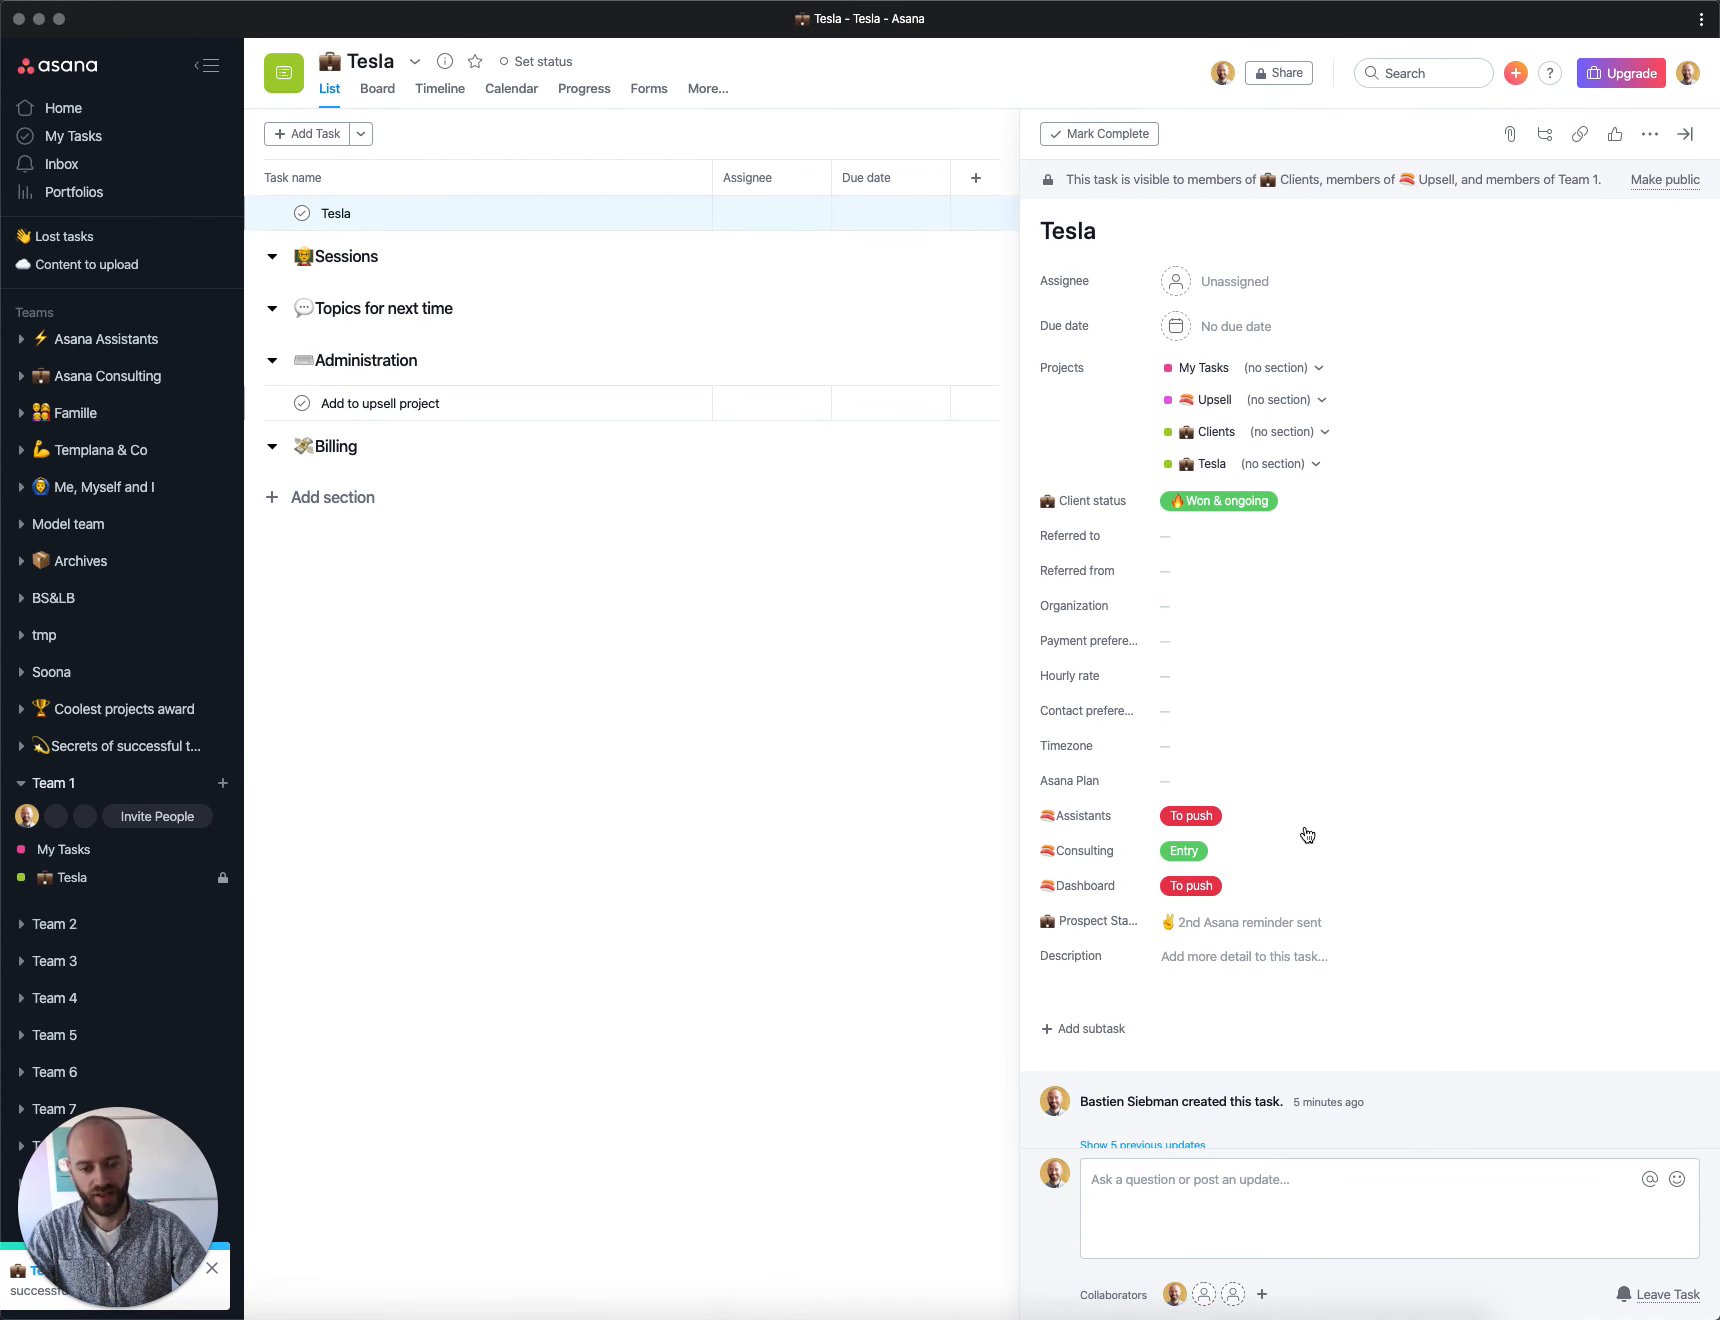